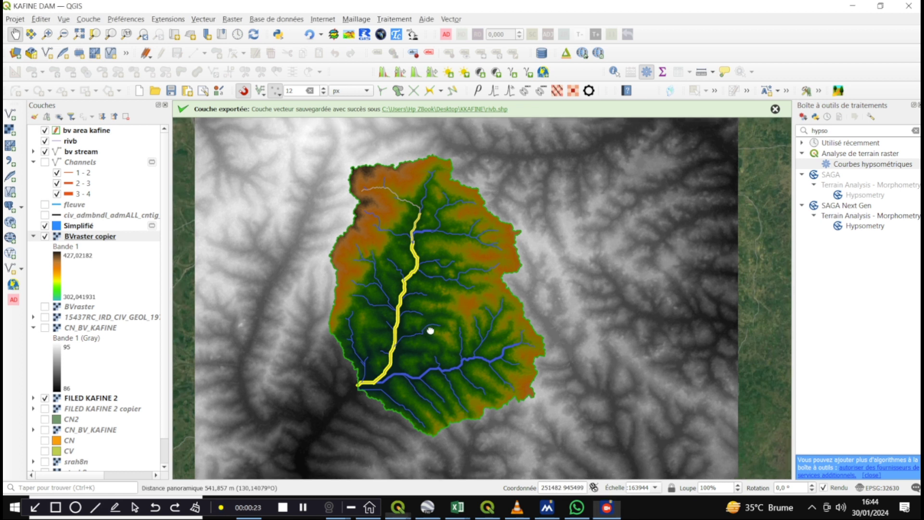
Examine the Kafine watershed on the map, including its outlet, stream network and main river
drag(428, 327, 467, 287)
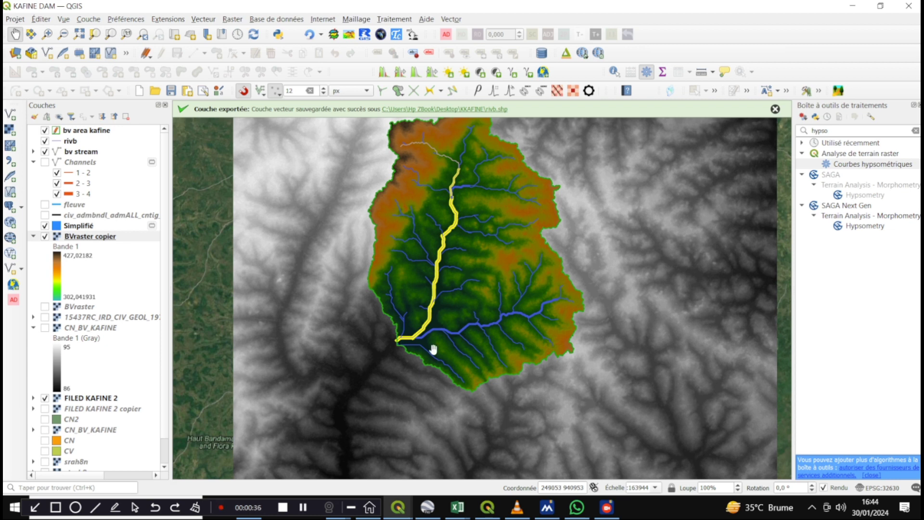
scroll(409, 283, up, 1)
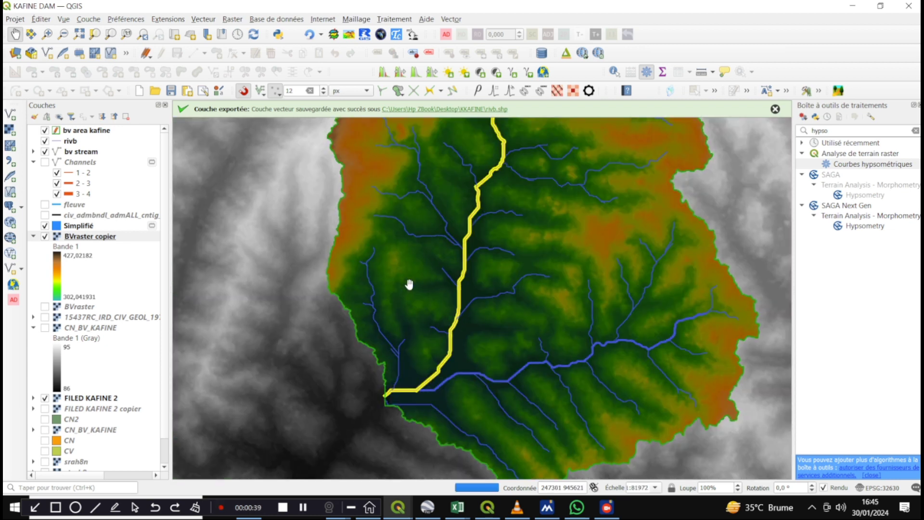
scroll(408, 283, down, 1)
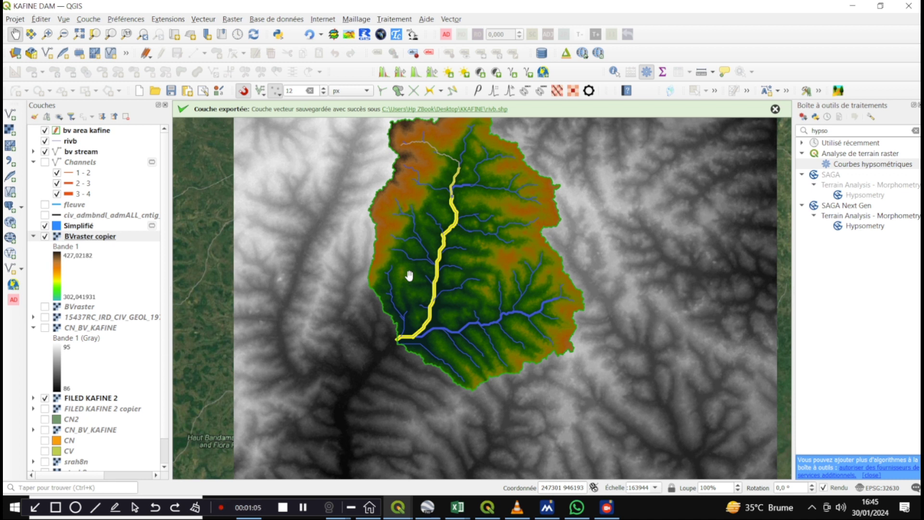
drag(426, 194, 434, 226)
mouse_move(432, 302)
mouse_down()
mouse_move(423, 272)
mouse_move(439, 253)
mouse_move(445, 290)
mouse_up()
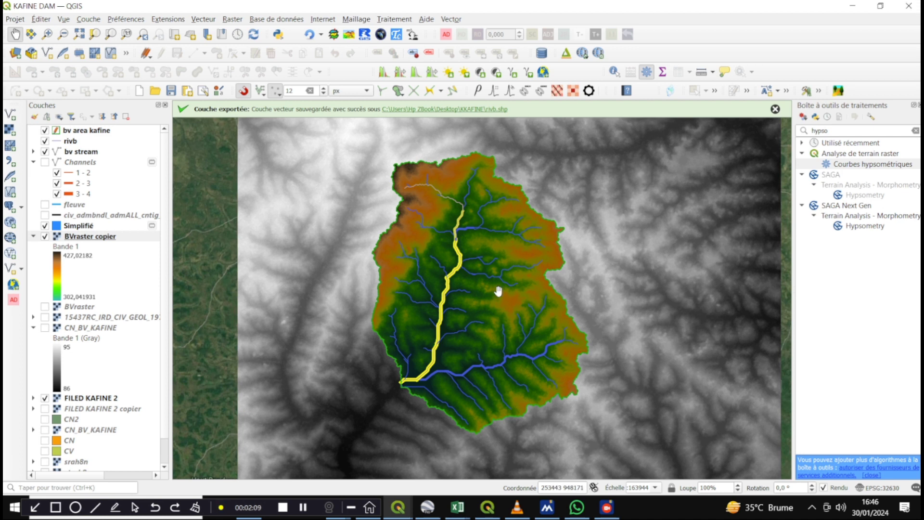
drag(481, 334, 501, 299)
drag(492, 233, 491, 251)
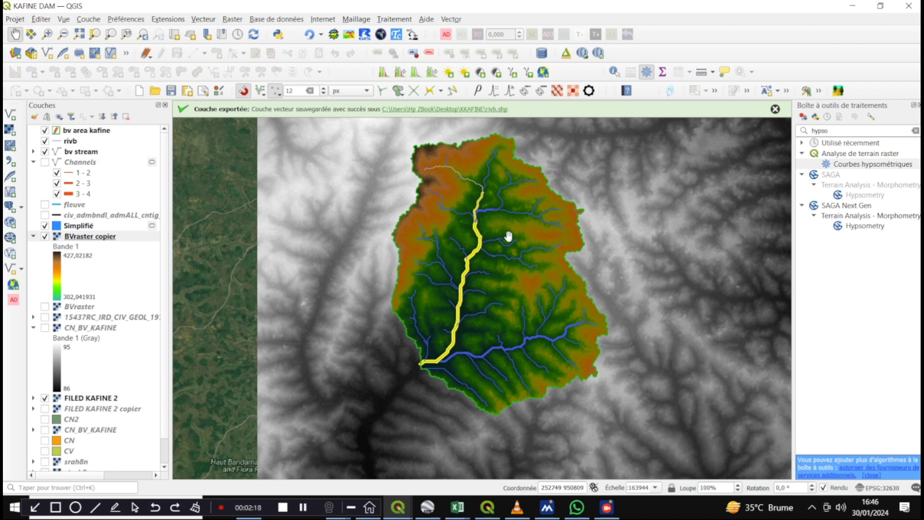
scroll(491, 193, up, 1)
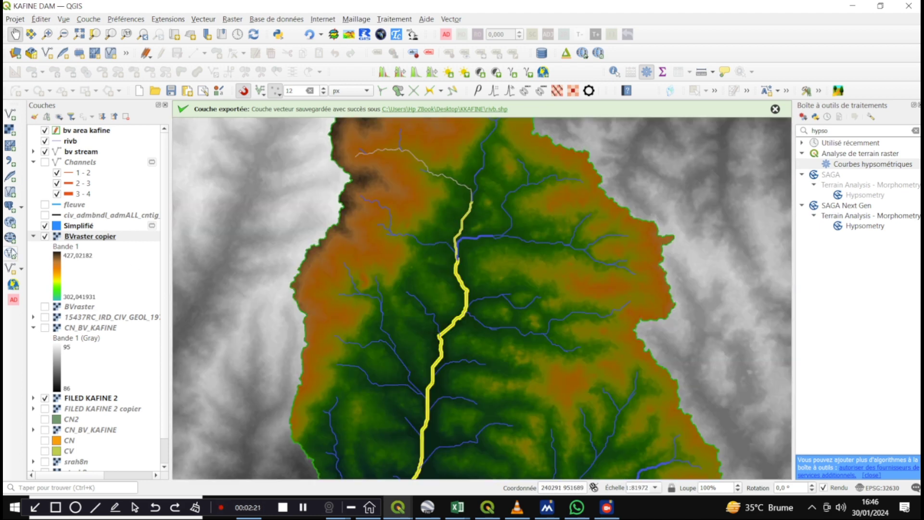
Compare the watershed with the BVraster copier elevation layer hidden and shown
click(46, 236)
click(45, 236)
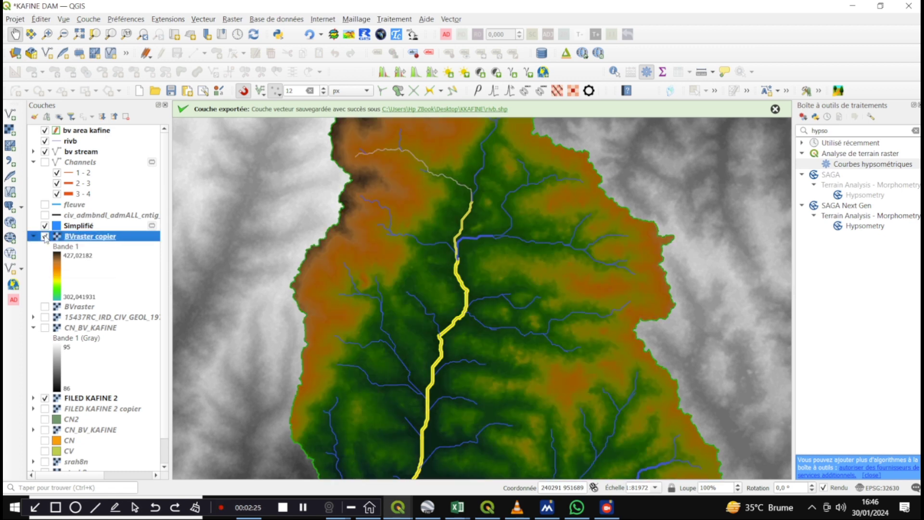
drag(419, 328, 414, 316)
scroll(414, 316, down, 1)
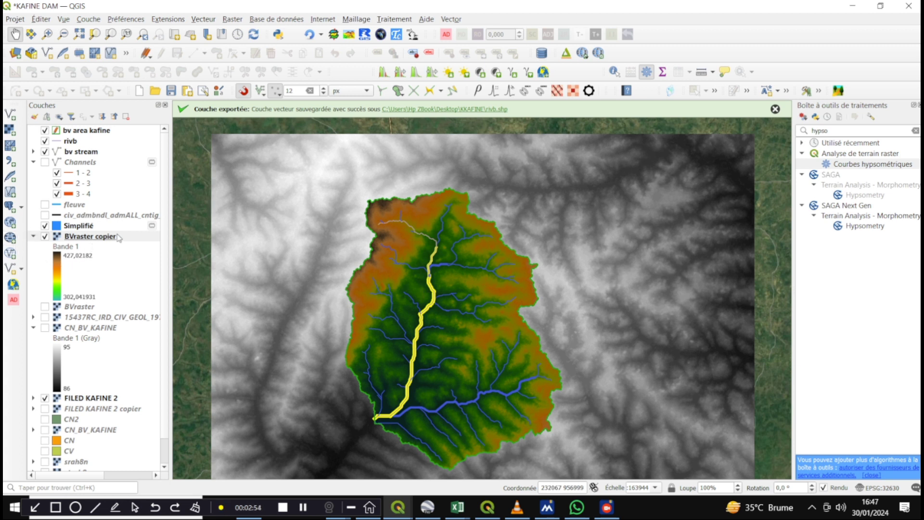
click(89, 239)
double_click(44, 237)
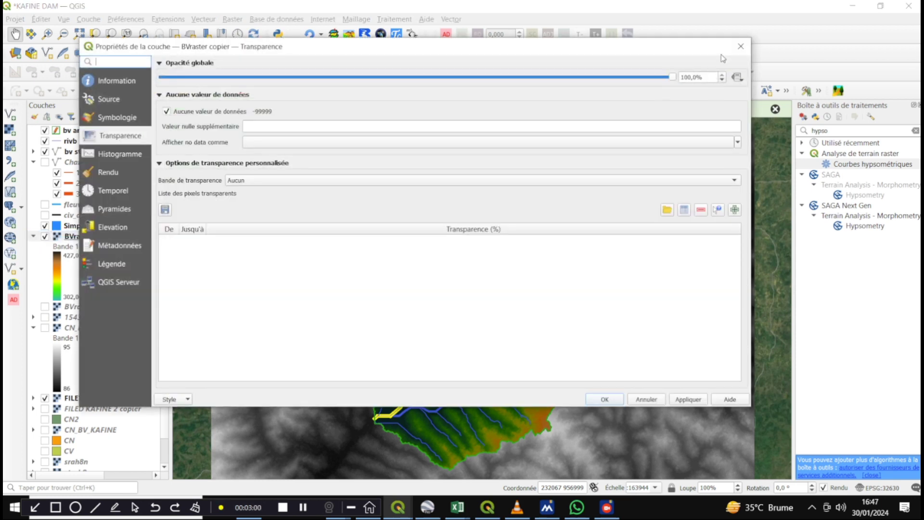
click(736, 50)
click(45, 236)
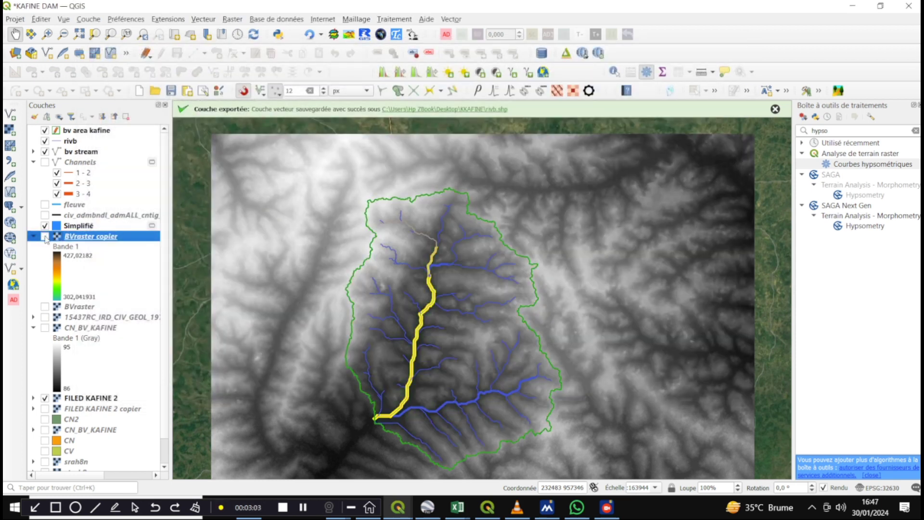
click(45, 236)
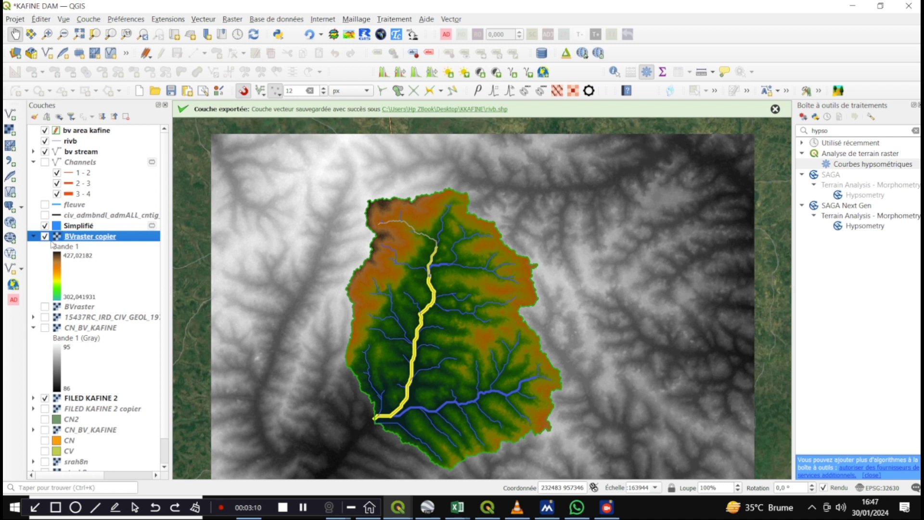
Start the Courbes hypsométriques algorithm with BVraster as the DEM and bv area kafine as the boundary layer
click(837, 130)
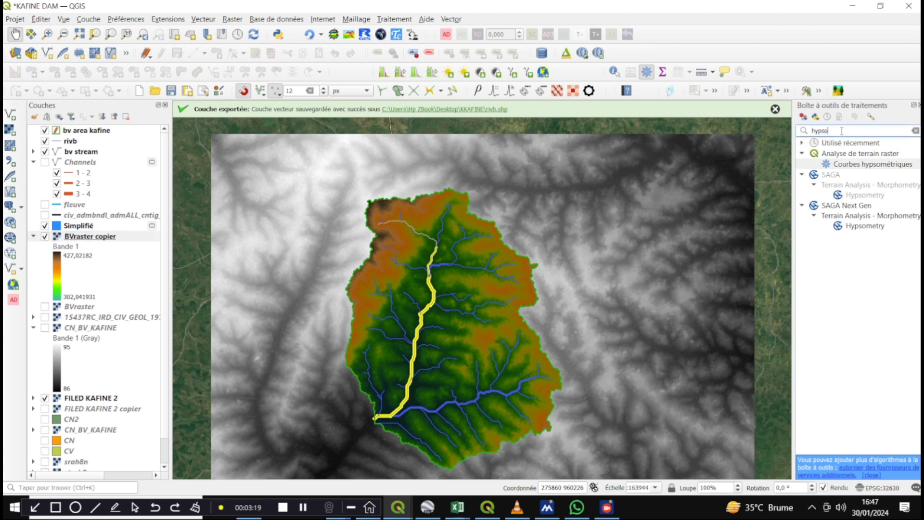
click(855, 165)
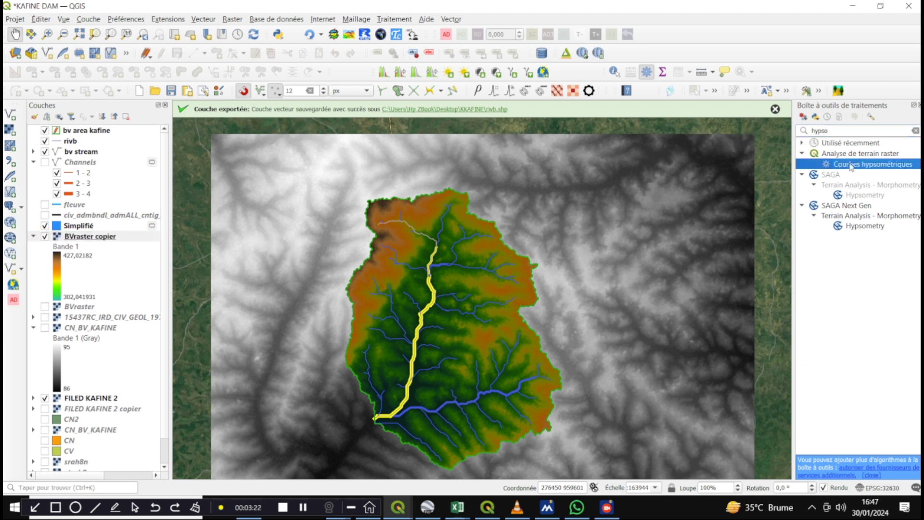
double_click(884, 165)
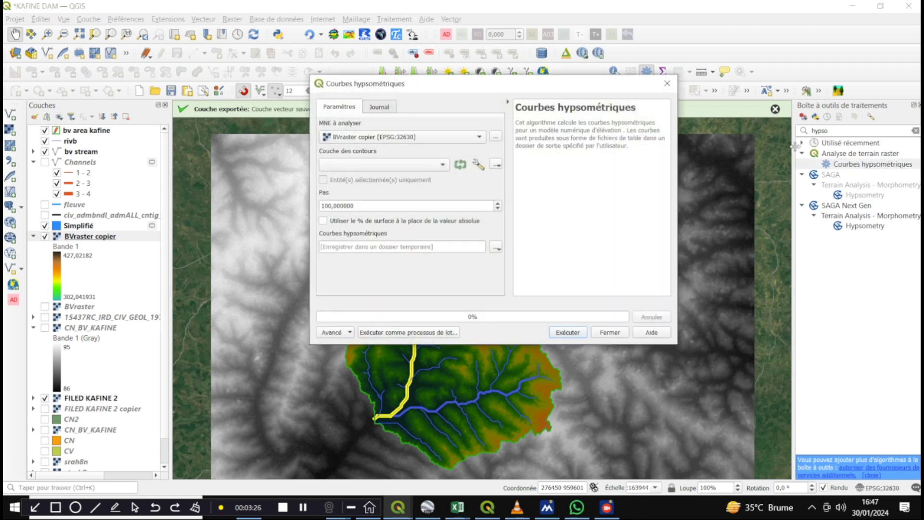
drag(506, 87, 583, 102)
click(417, 152)
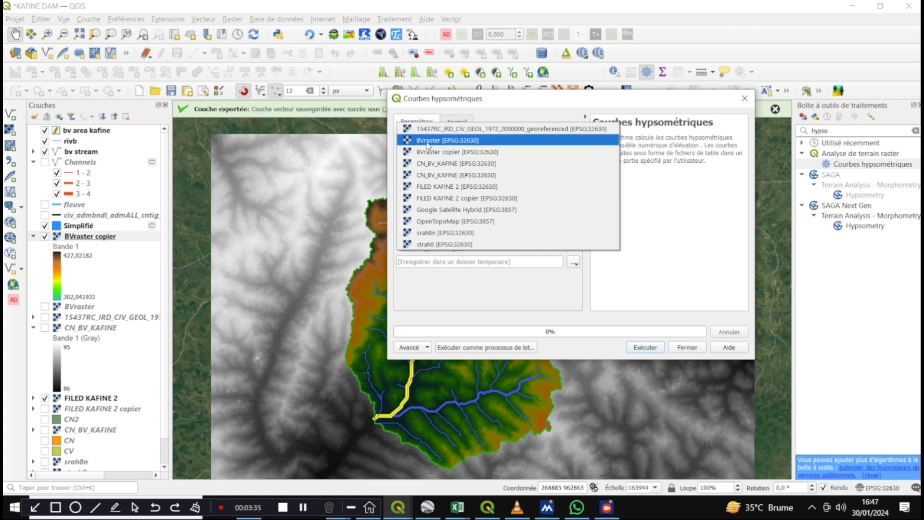
click(427, 140)
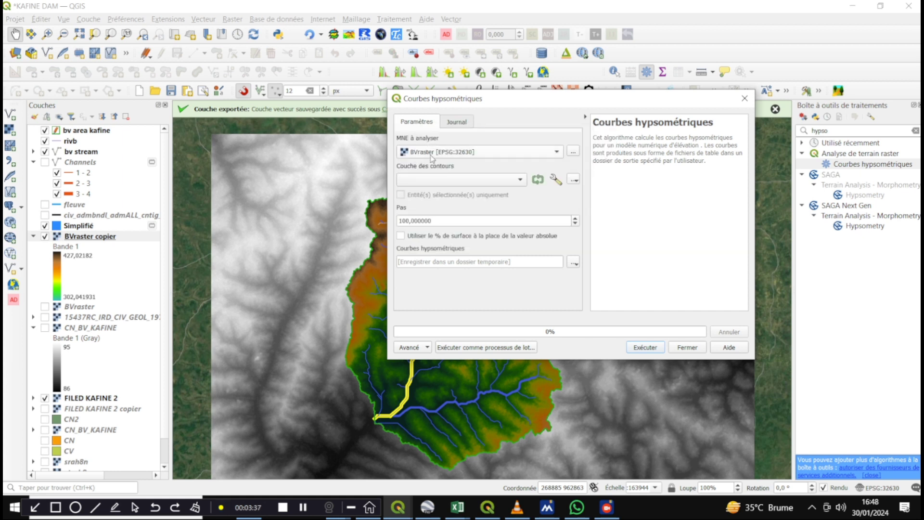
click(521, 180)
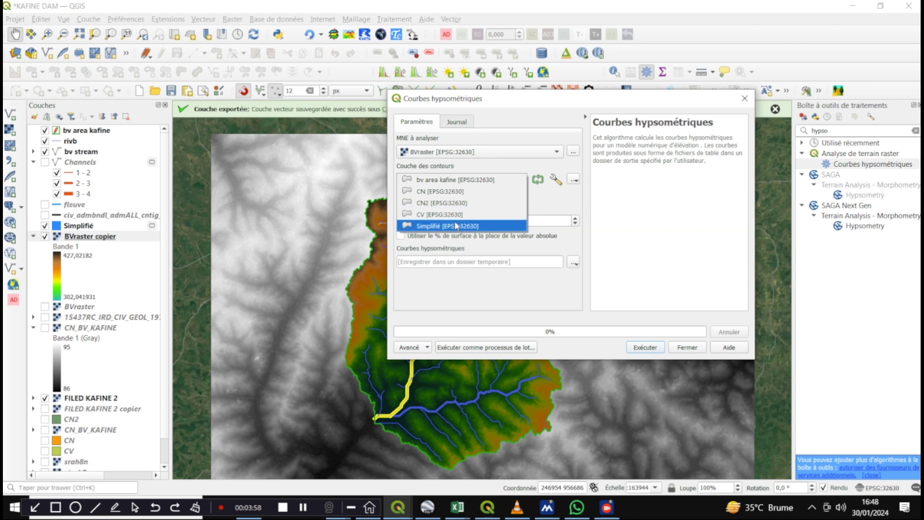
click(465, 181)
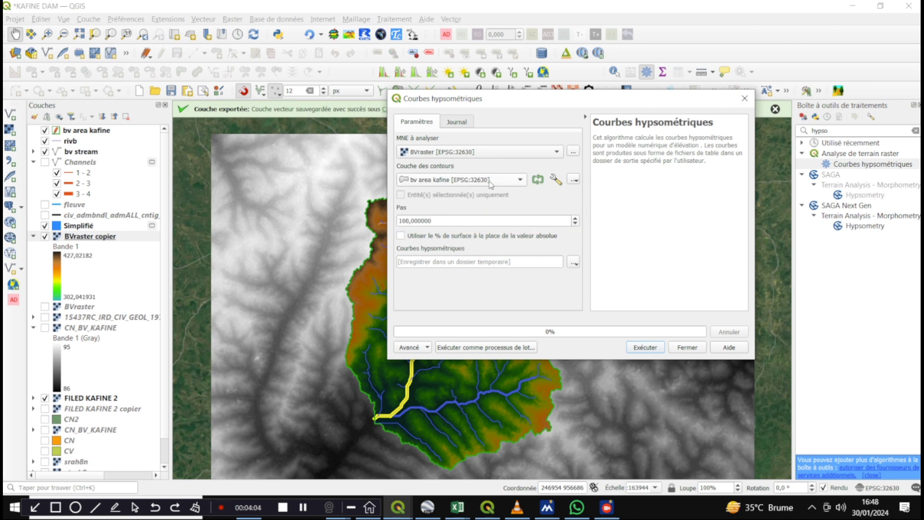
Enable the use of % of area instead of absolute value and set the hypsometric curve step to 5
drag(443, 221, 394, 222)
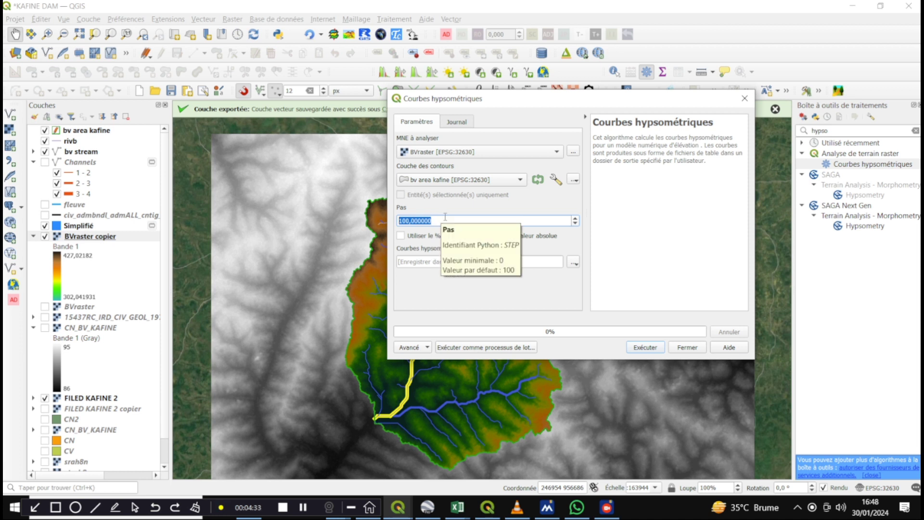
click(399, 236)
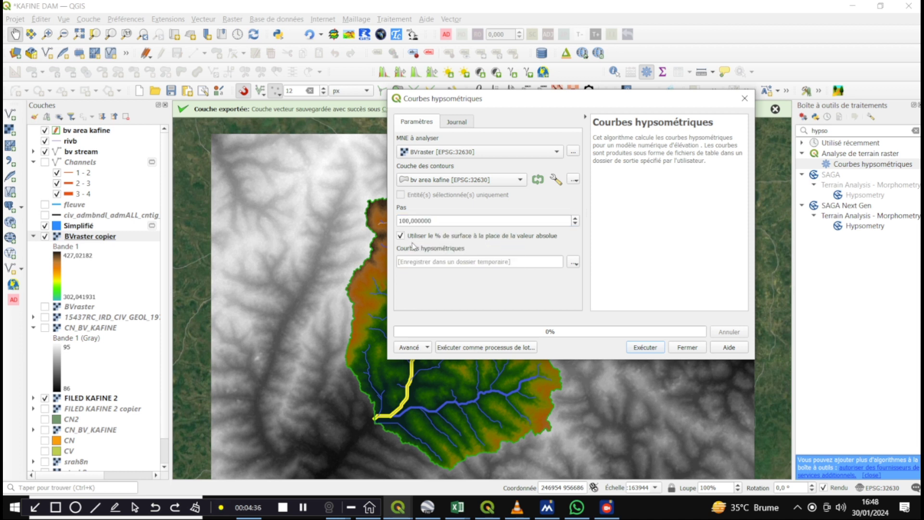
click(435, 221)
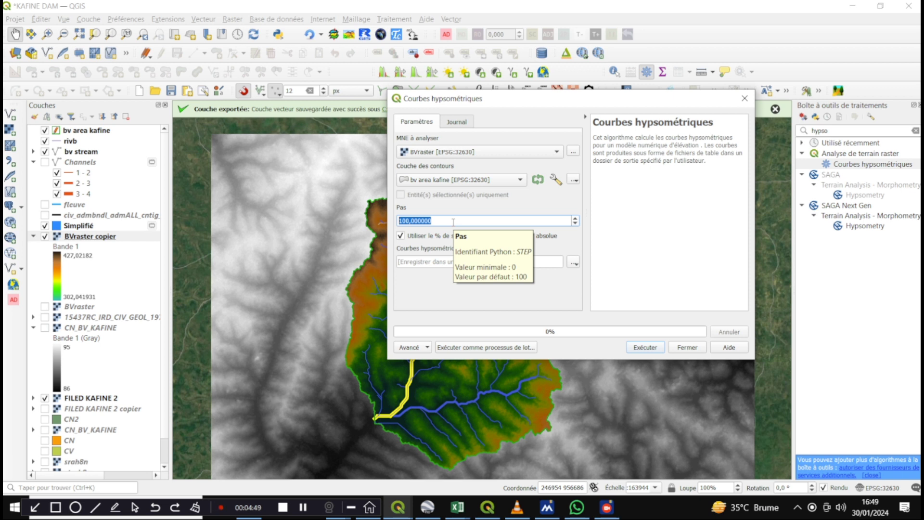
text(5)
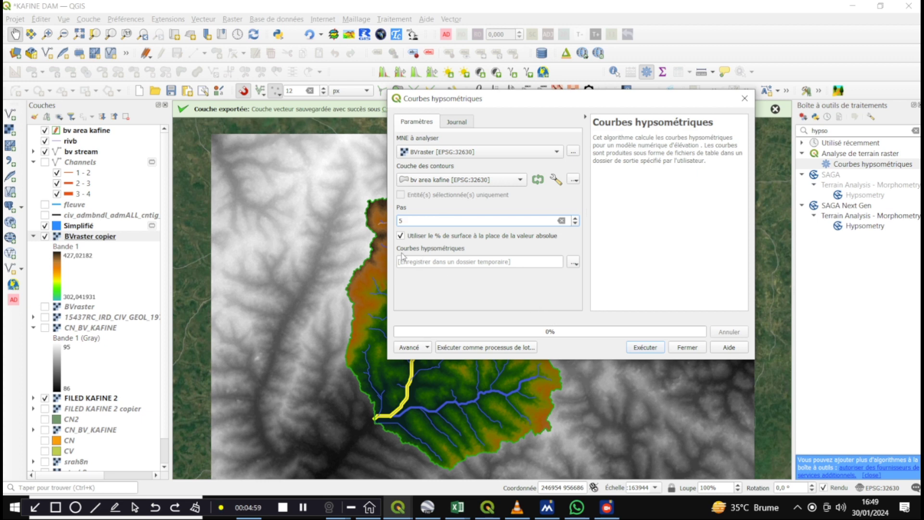
Choose to save the hypsometric curves in a directory and browse to the KKAFINE folder
click(573, 262)
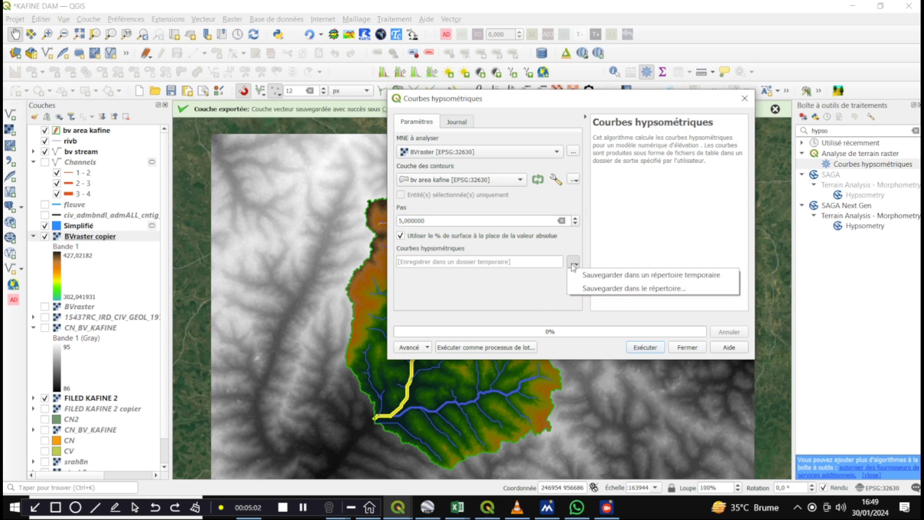
click(593, 288)
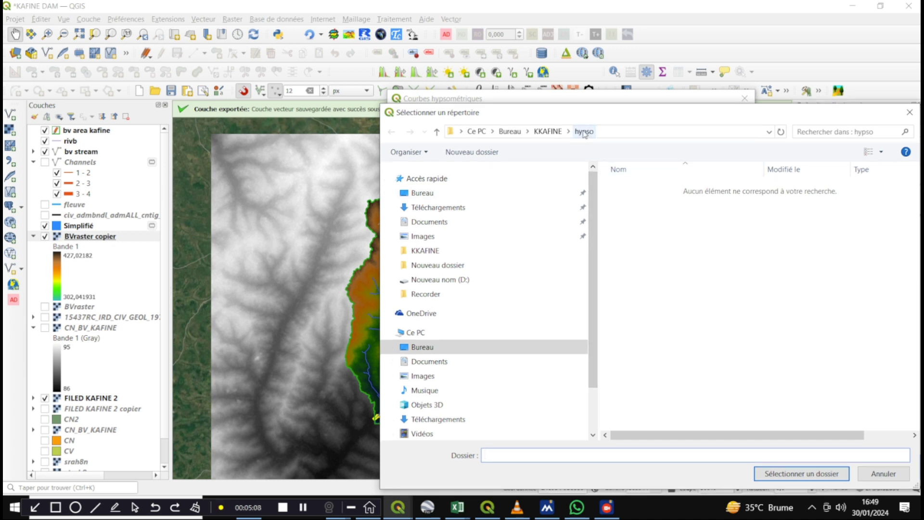
click(550, 131)
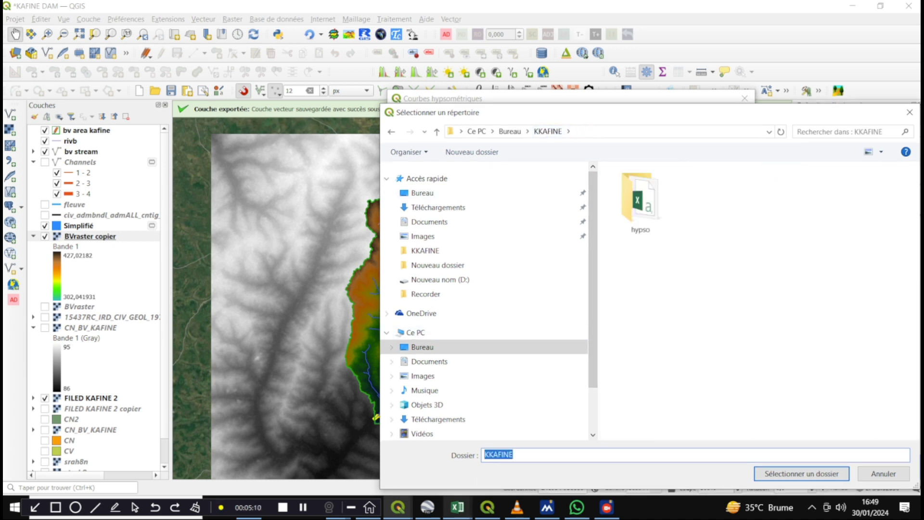
Try to select a folder named hypso2 in KKAFINE as the output directory
click(639, 233)
click(509, 454)
text(2)
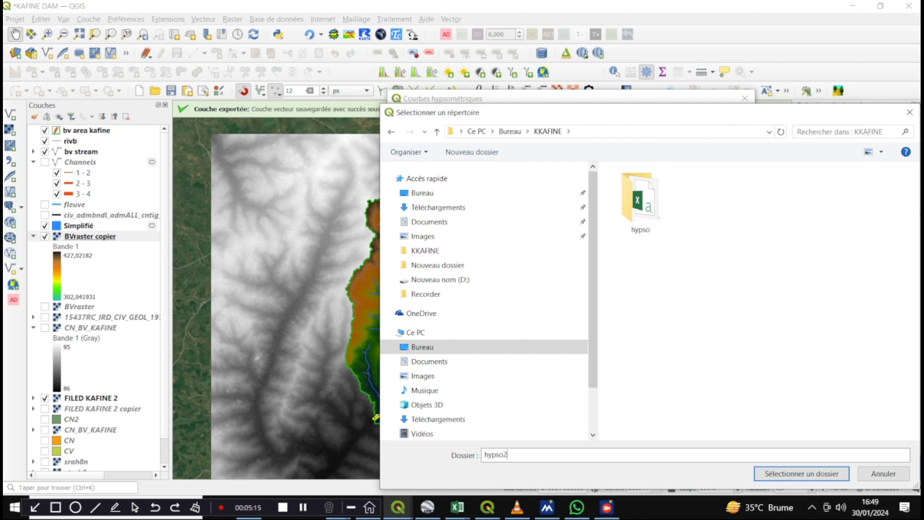
click(790, 473)
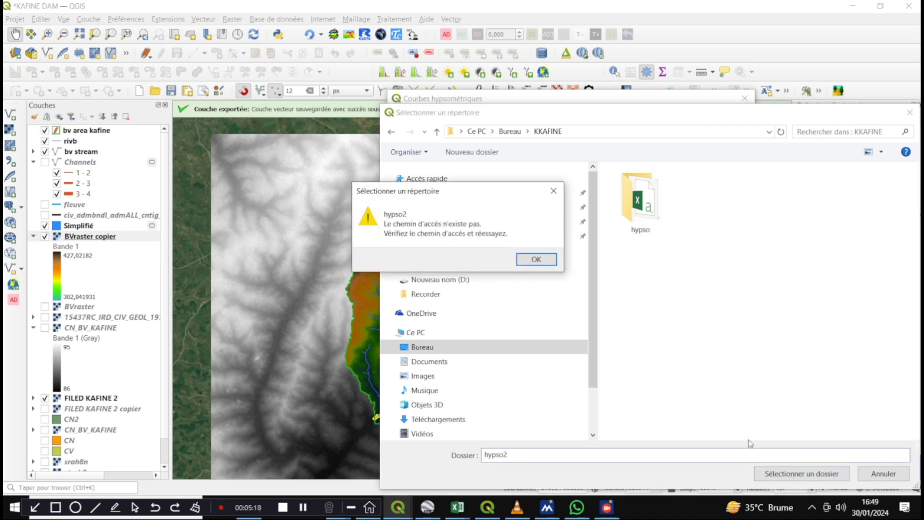
click(553, 191)
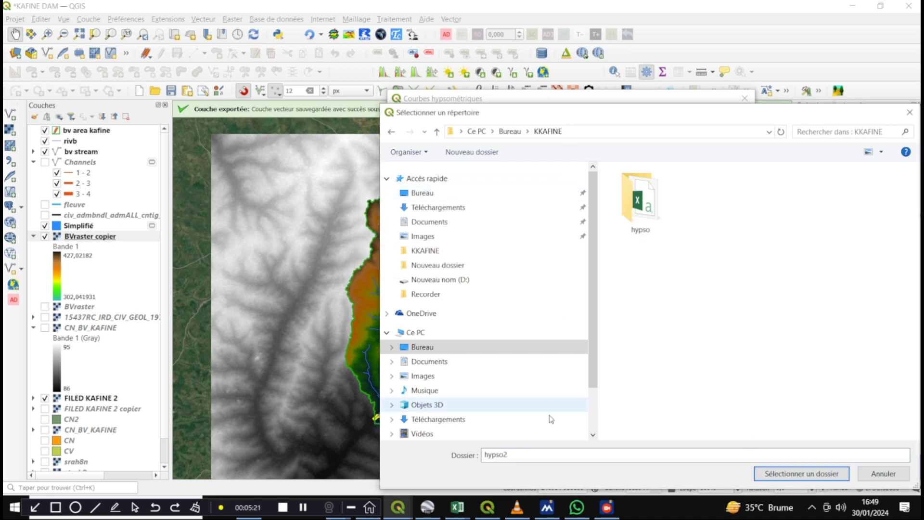
Create a new folder named hypso2 inside the KKAFINE folder
right_click(632, 343)
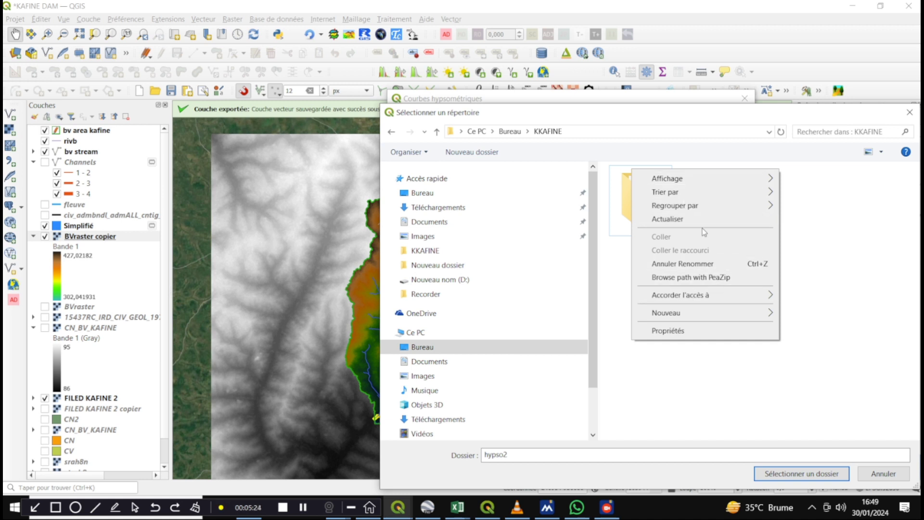
mouse_move(683, 316)
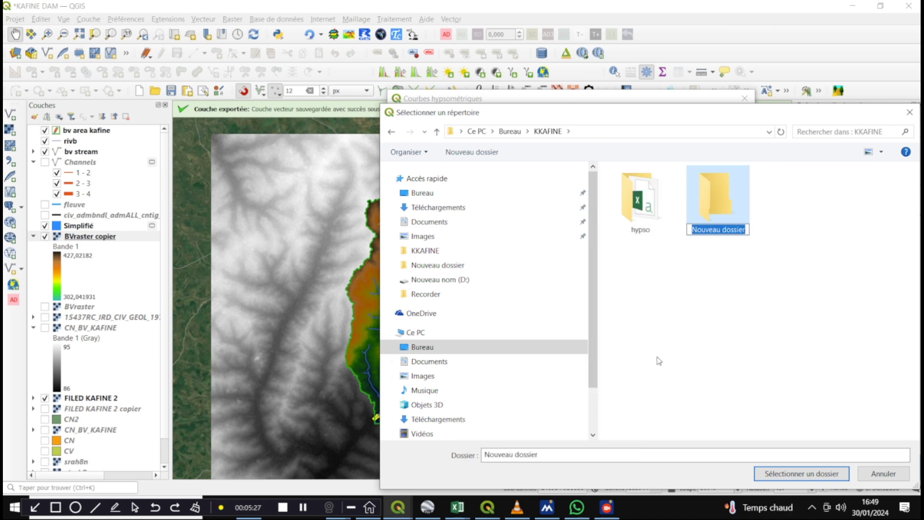
text(hy)
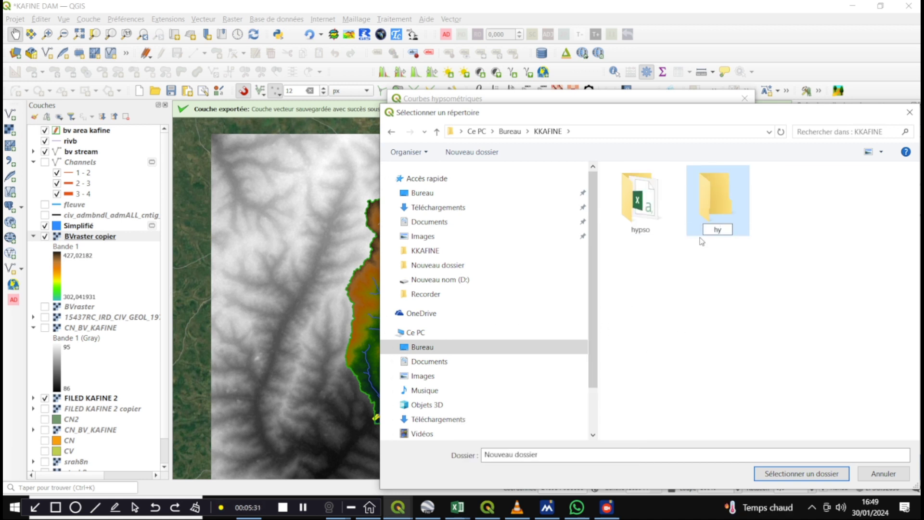
text(pso2)
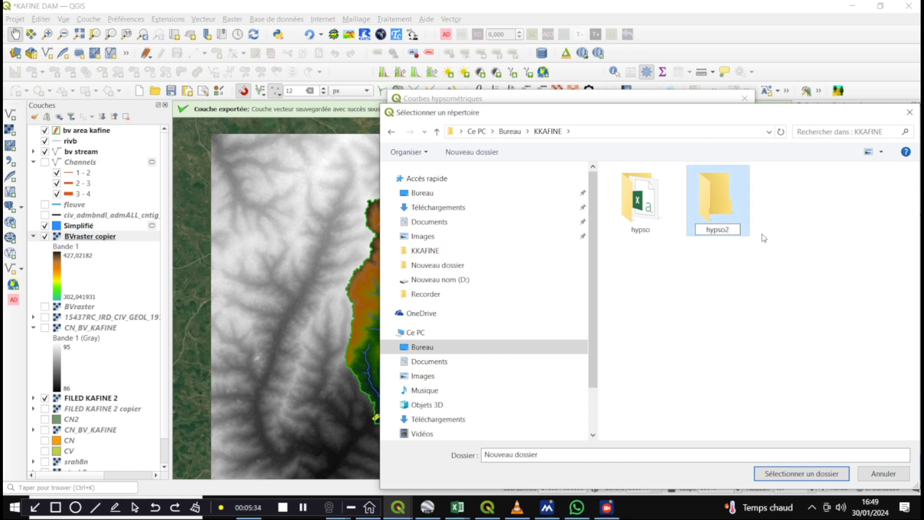
click(712, 284)
Set the hypso2 folder as the output directory, run the hypsometric curves algorithm and close its dialog
click(718, 213)
click(801, 473)
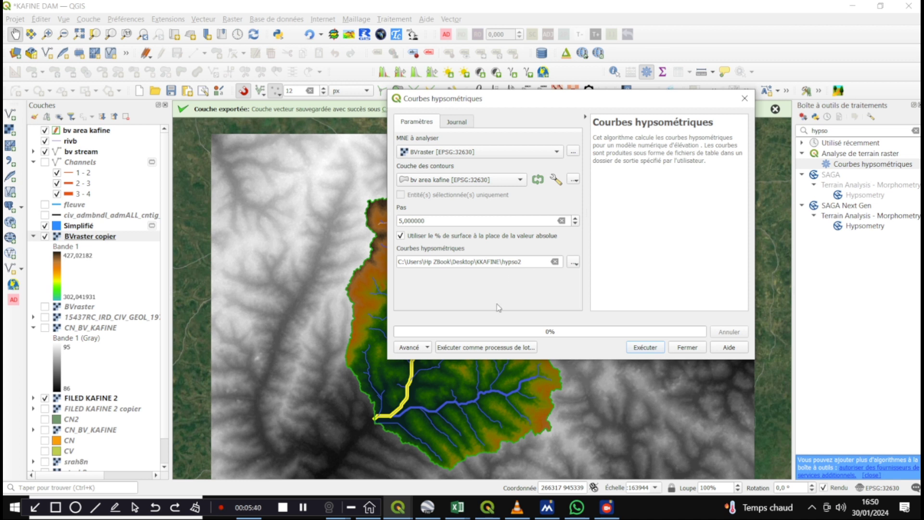
click(645, 348)
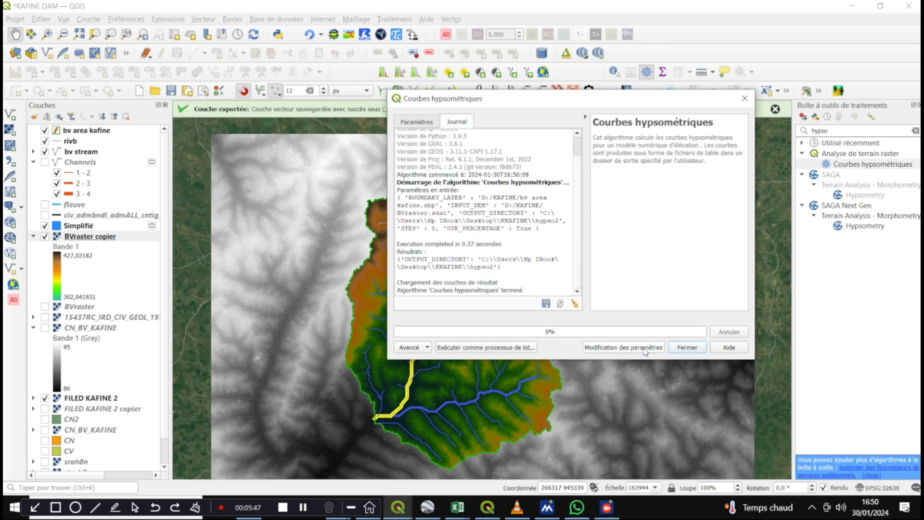
click(744, 99)
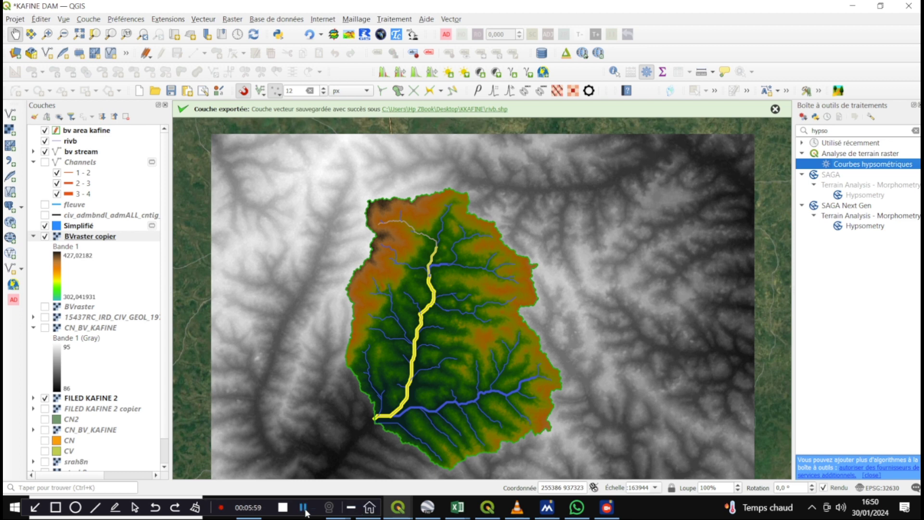
Switch to the KKAFINE folder in File Explorer and open the watershed histogram file from its hypso2 subfolder in Excel
drag(303, 509, 892, 504)
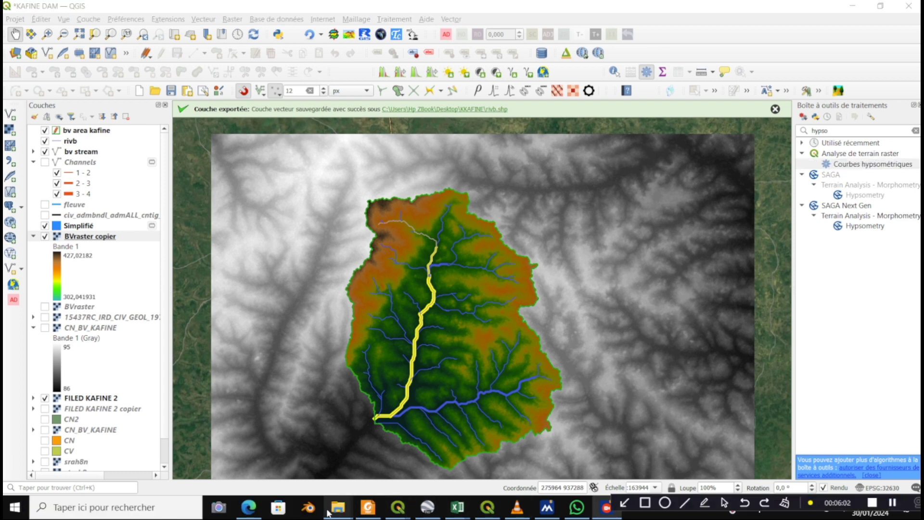
mouse_move(340, 511)
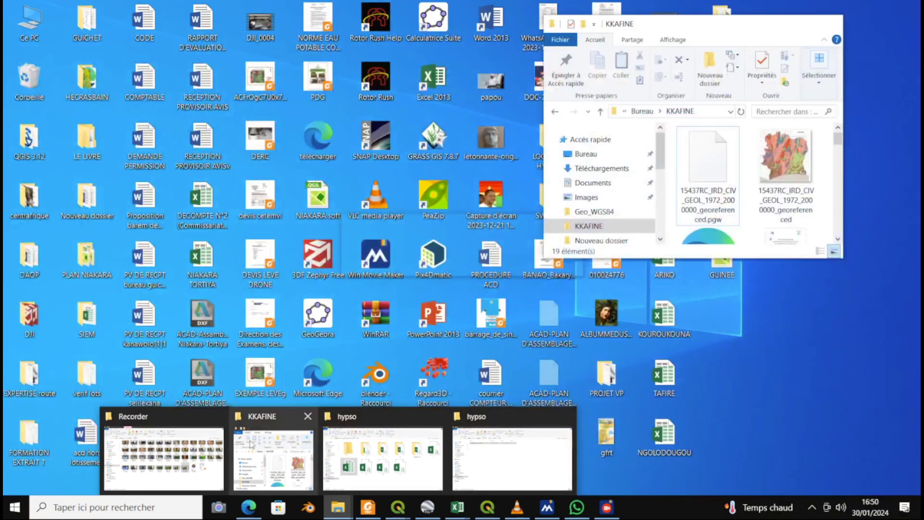
click(273, 457)
click(799, 23)
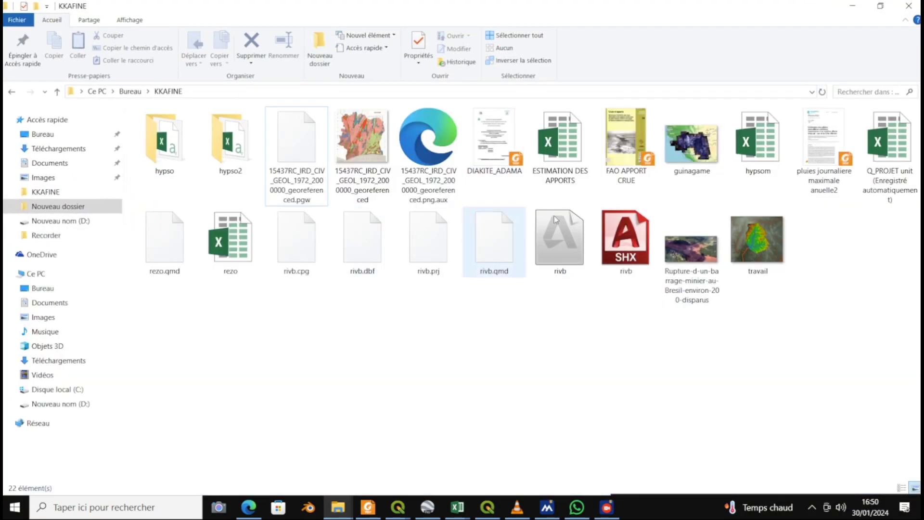
double_click(226, 144)
double_click(178, 128)
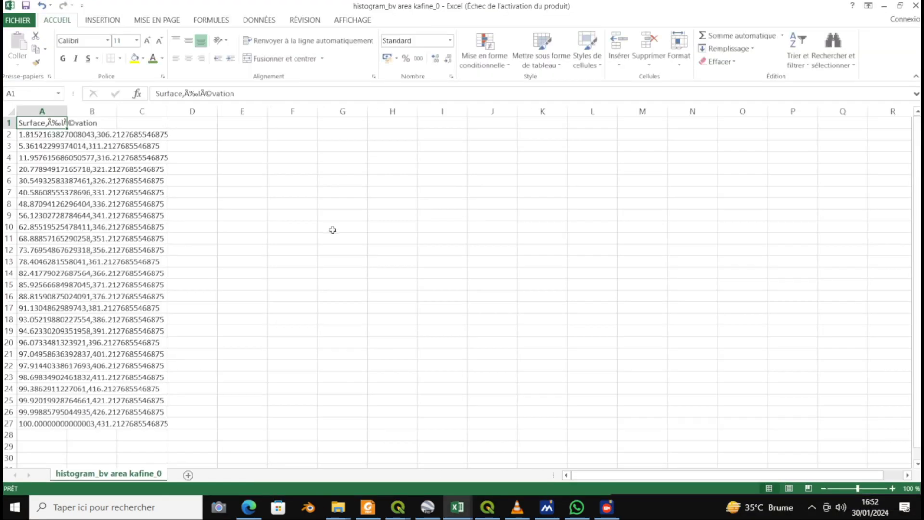
scroll(83, 206, down, 5)
scroll(84, 207, up, 5)
Split the comma-separated text in column A into separate Surface and elevation columns, using delimited conversion with the comma separator
click(34, 110)
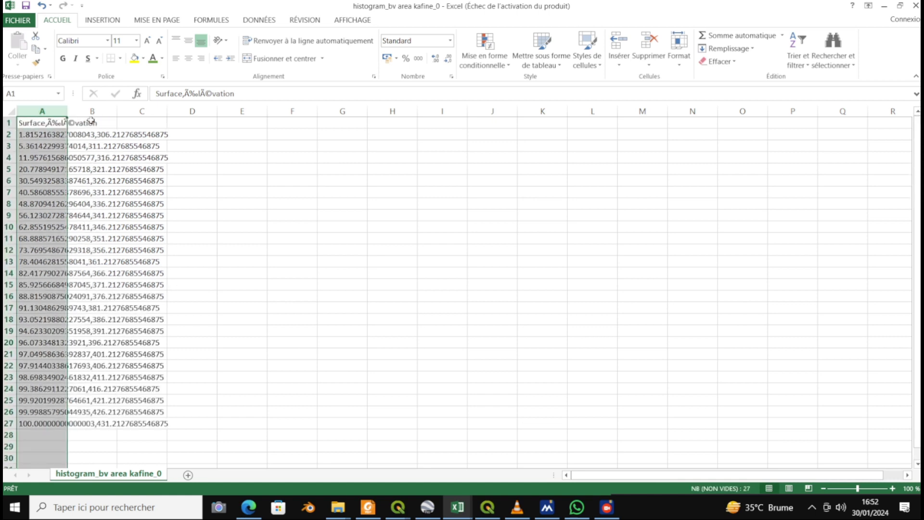
click(170, 171)
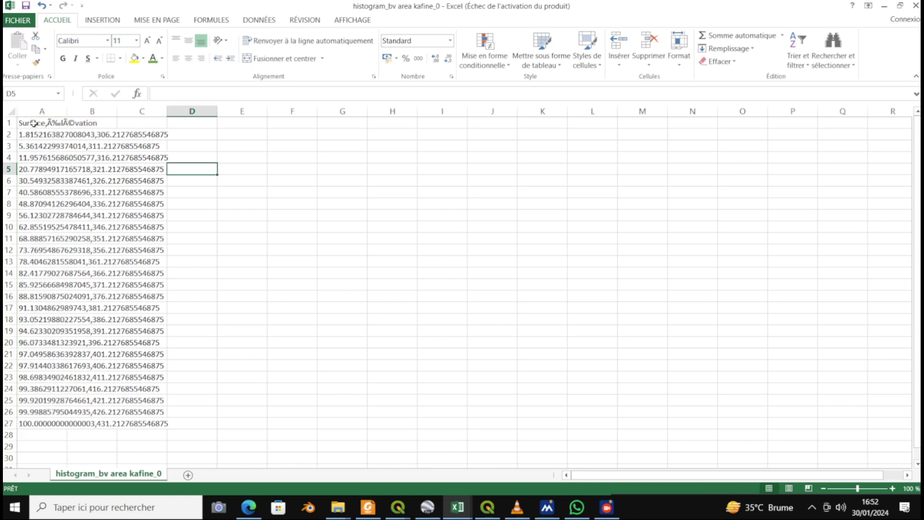
click(33, 123)
click(42, 111)
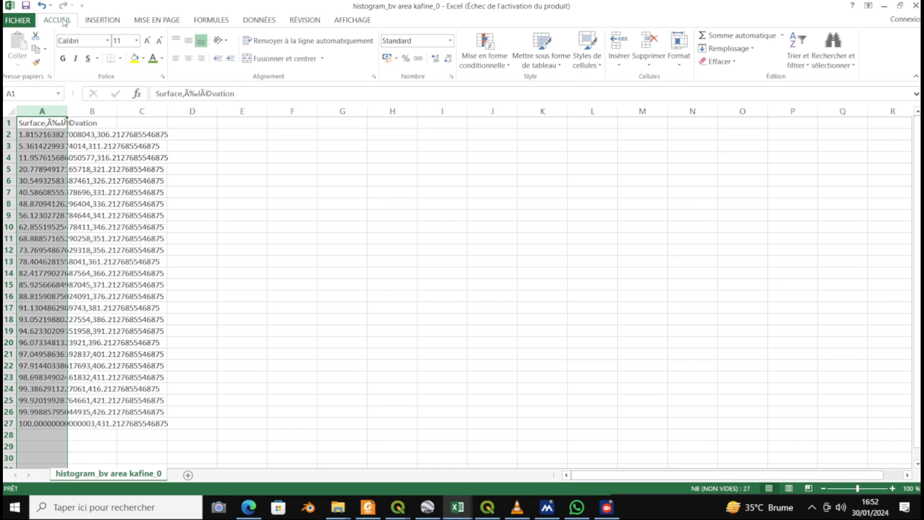
click(256, 21)
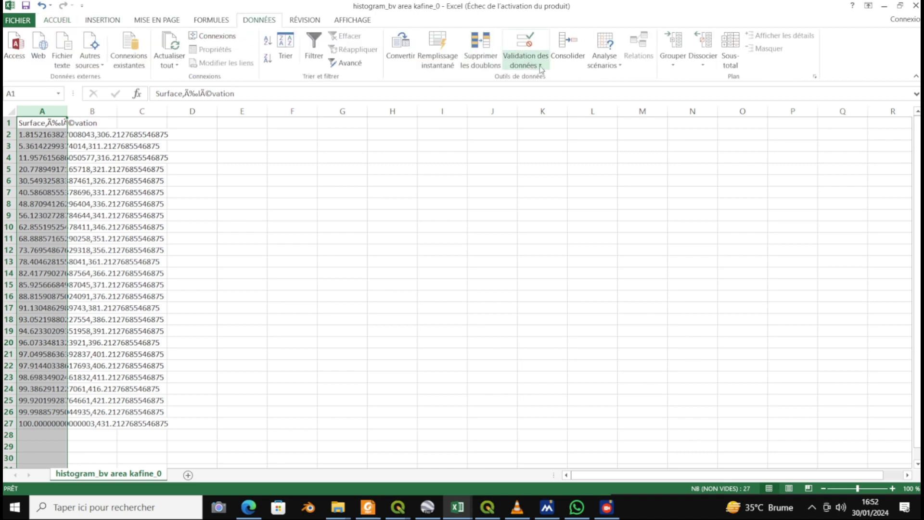
click(400, 53)
drag(300, 115, 528, 93)
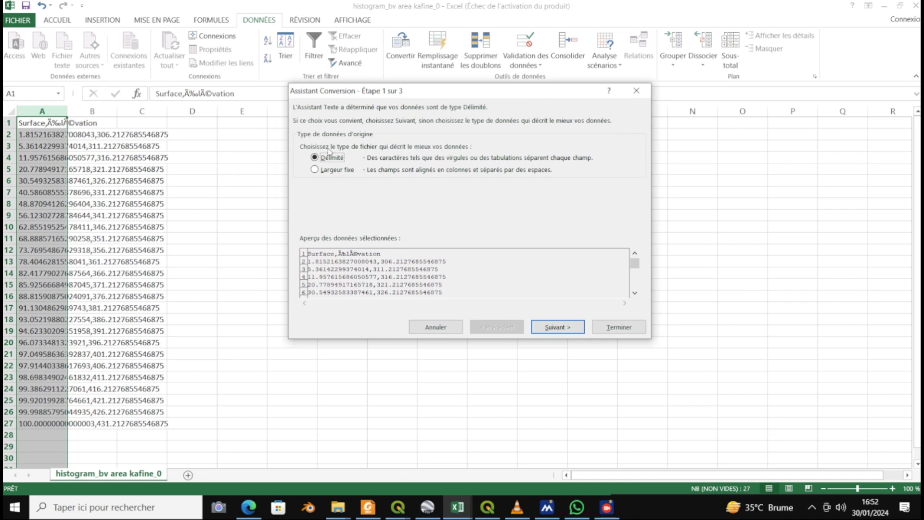
click(556, 329)
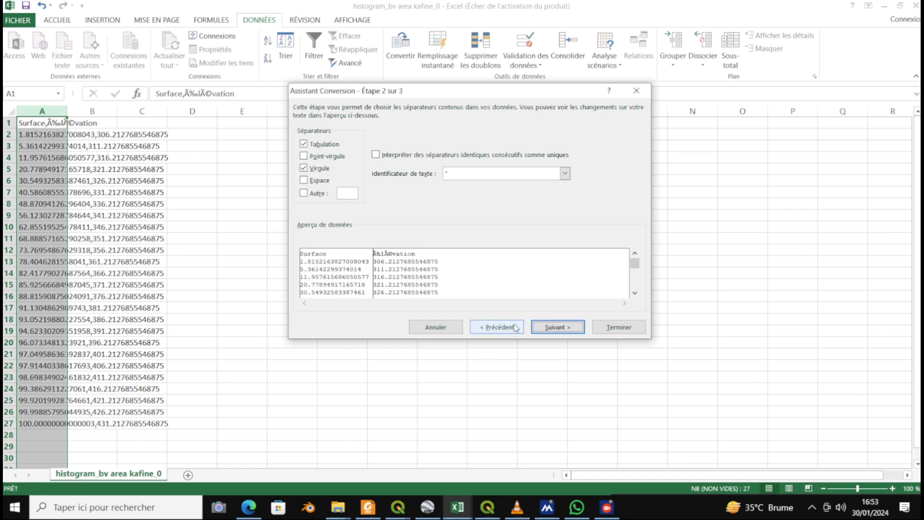
click(556, 327)
click(619, 327)
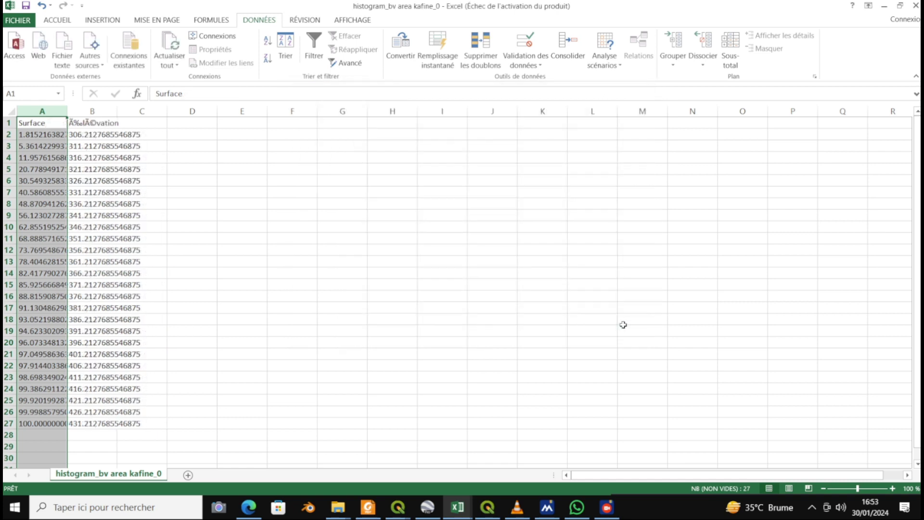
Widen column A so that the full Surface values fit
click(96, 296)
drag(76, 111, 135, 108)
click(43, 126)
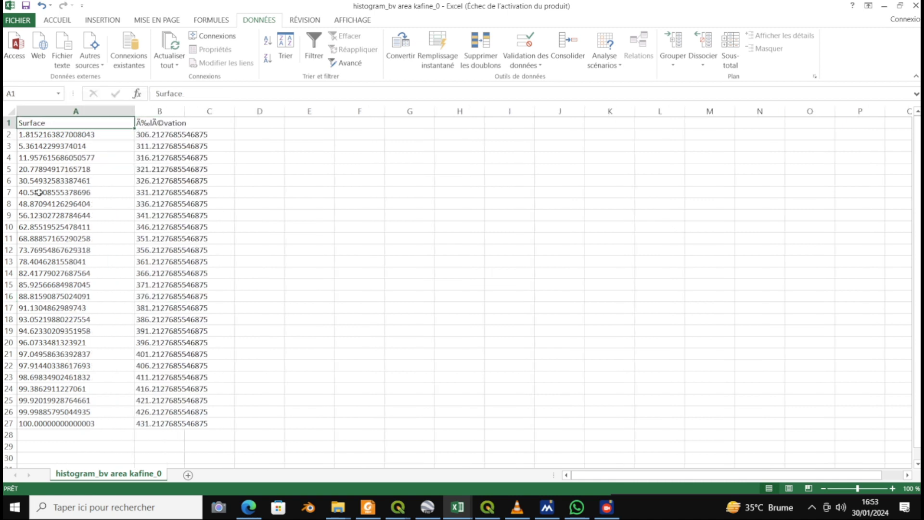
Correct the garbled header in cell B1 to Elevation
double_click(59, 123)
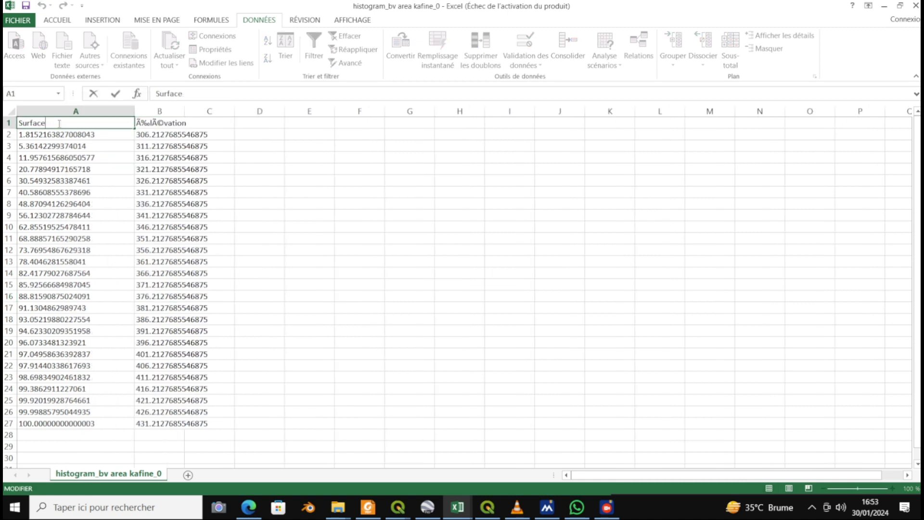
click(161, 121)
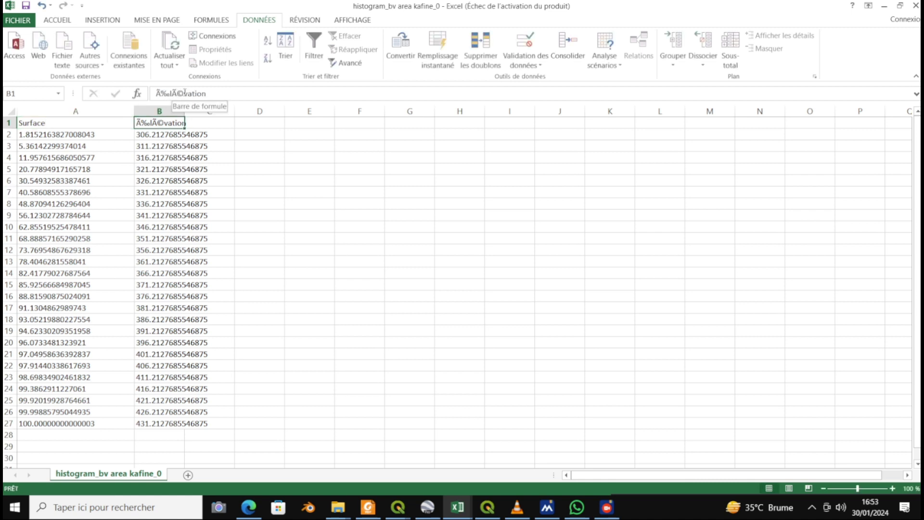
click(185, 93)
key(BackSpace)
key(BackSpace)
key(BackSpace)
key(BackSpace)
key(BackSpace)
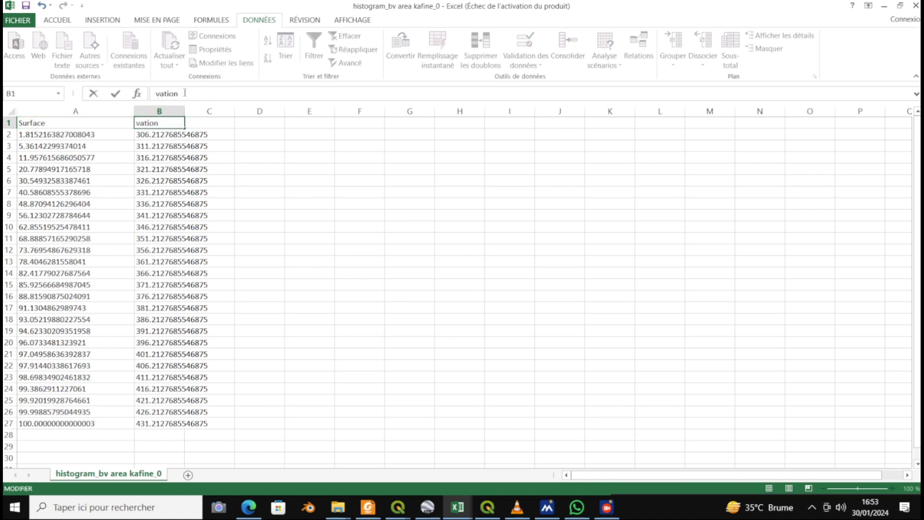
text(Ele)
click(172, 202)
click(89, 125)
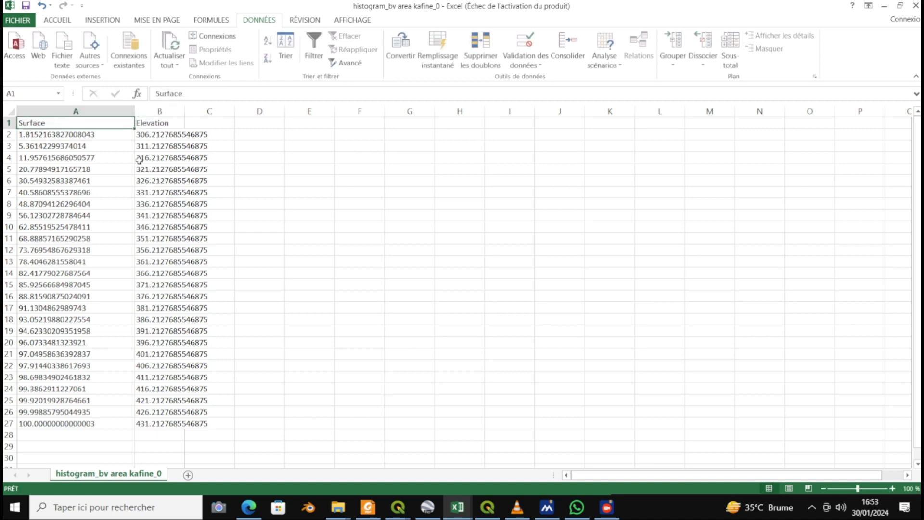
drag(33, 134, 192, 420)
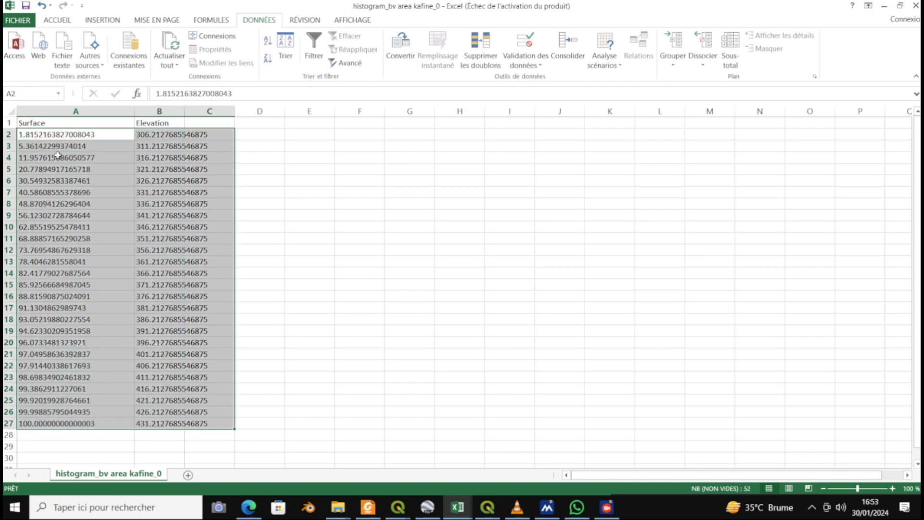
click(56, 137)
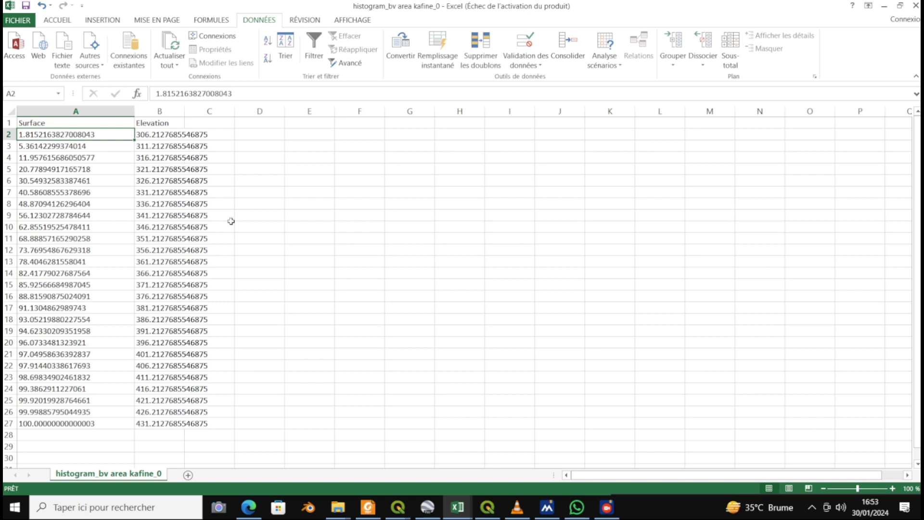
click(49, 215)
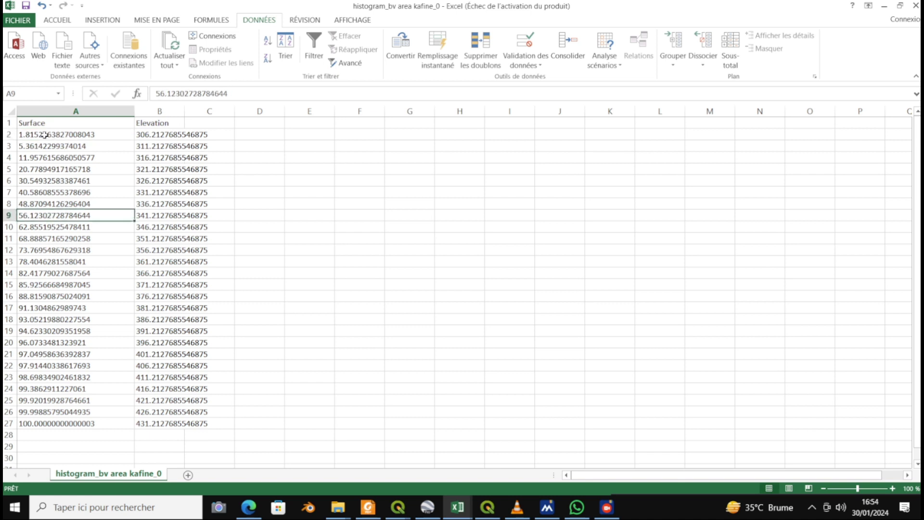
Replace every decimal point with a comma in the Surface and Elevation data
click(30, 135)
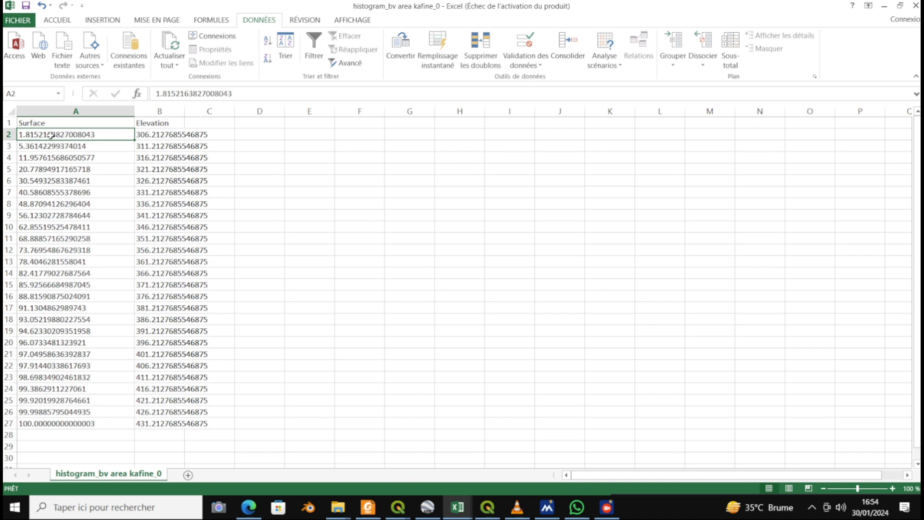
click(58, 21)
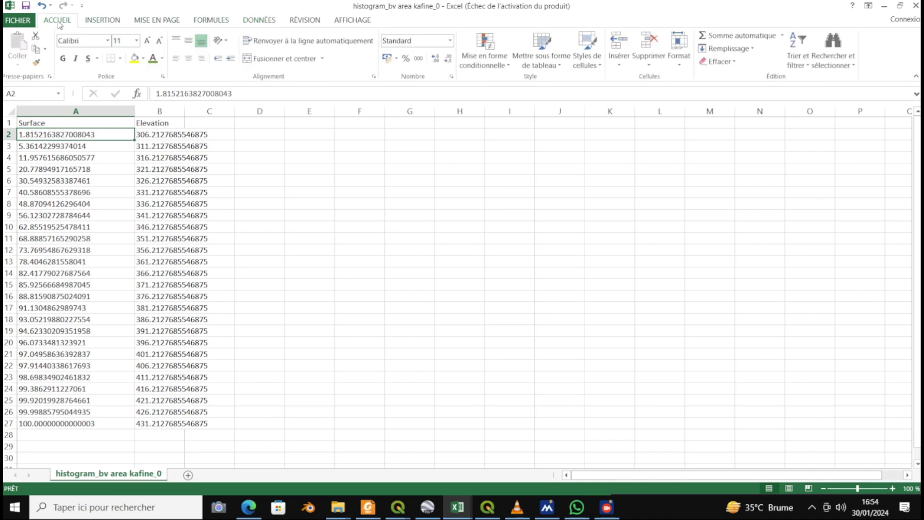
click(841, 65)
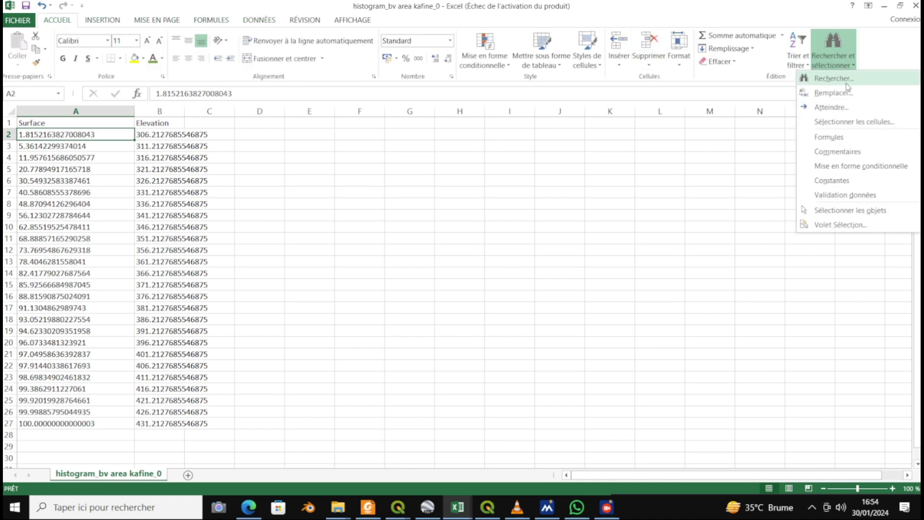
click(832, 94)
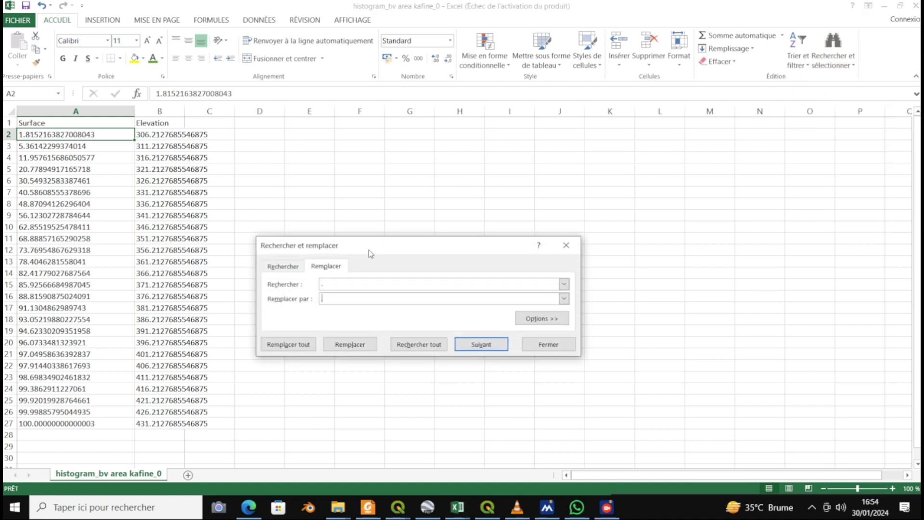
click(332, 299)
text(,)
click(288, 344)
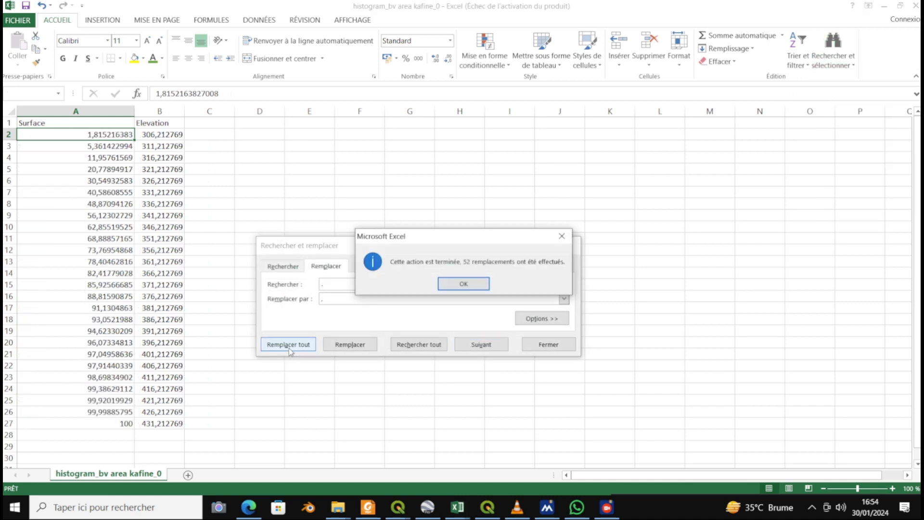
click(461, 287)
click(548, 344)
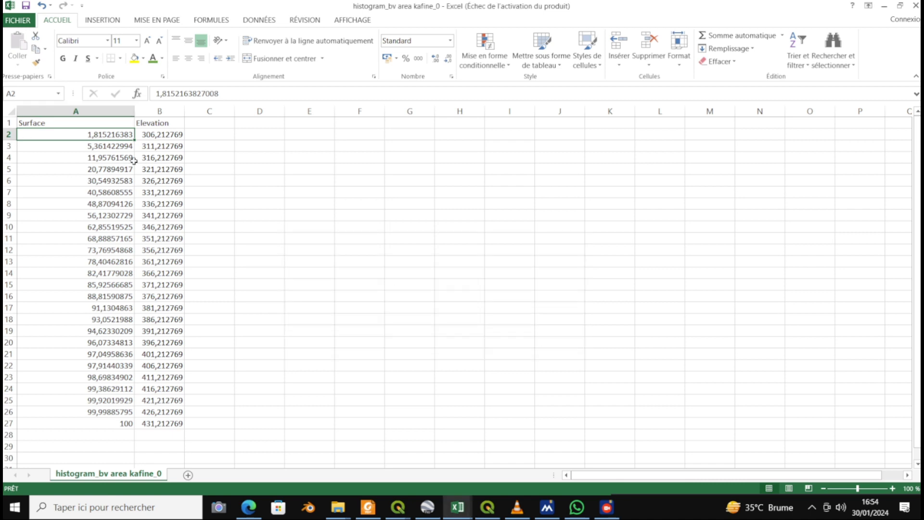
Review the Surface and Elevation values in rows 2 to 27
click(126, 180)
drag(118, 134, 124, 422)
click(153, 215)
click(160, 135)
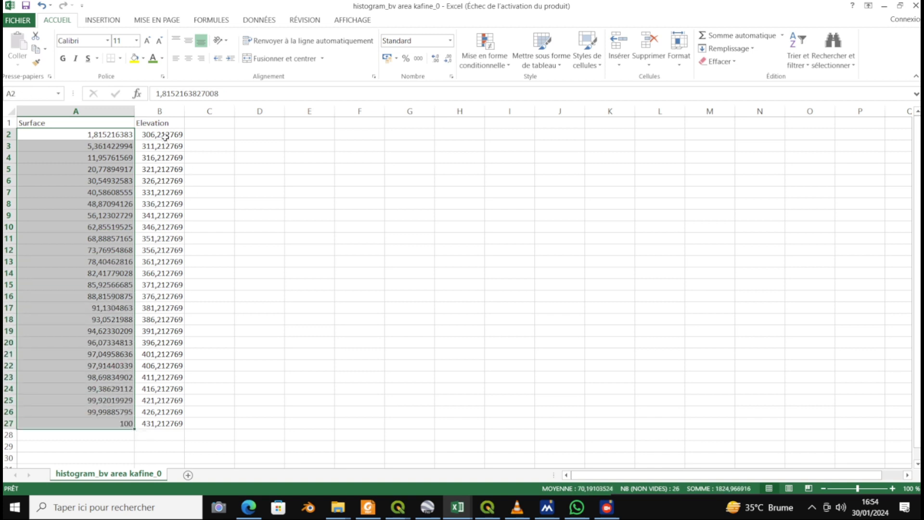
drag(163, 137, 158, 424)
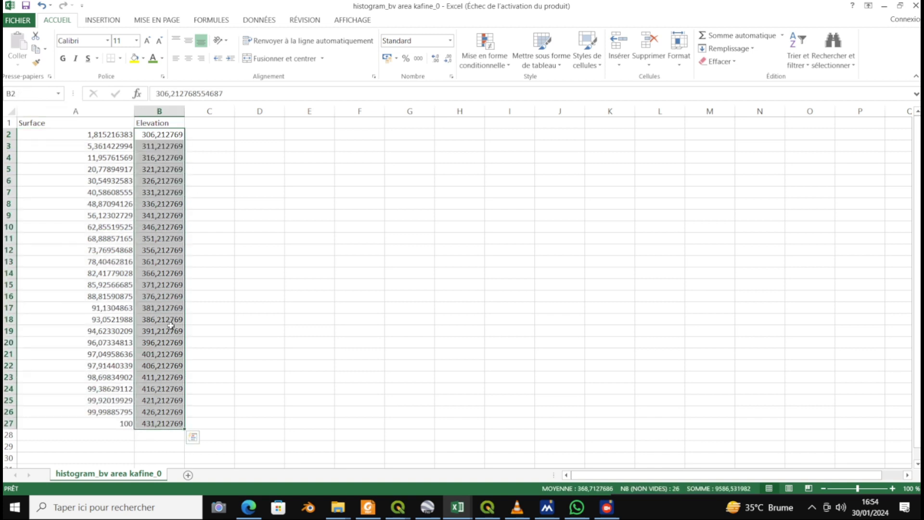
click(97, 133)
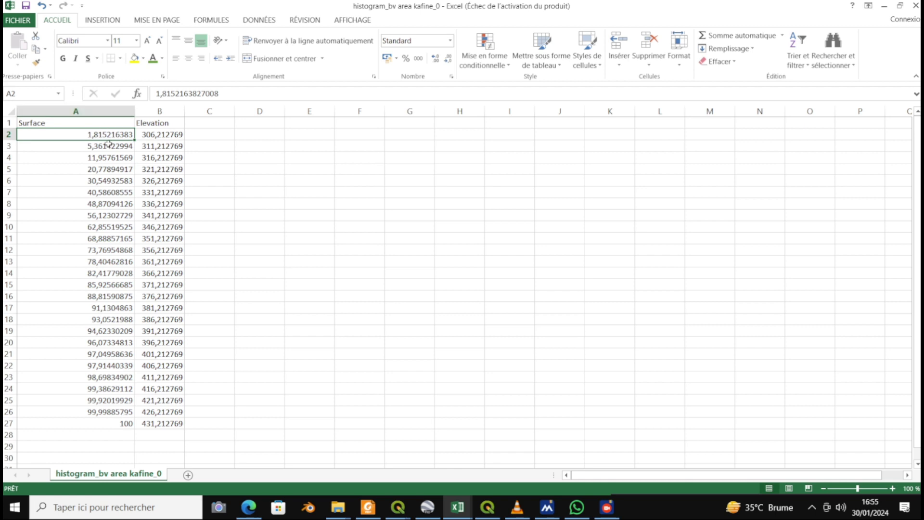
click(110, 201)
Sort the Surface values in A2:A27 from largest to smallest, continuing with the current selection only
drag(107, 135, 108, 424)
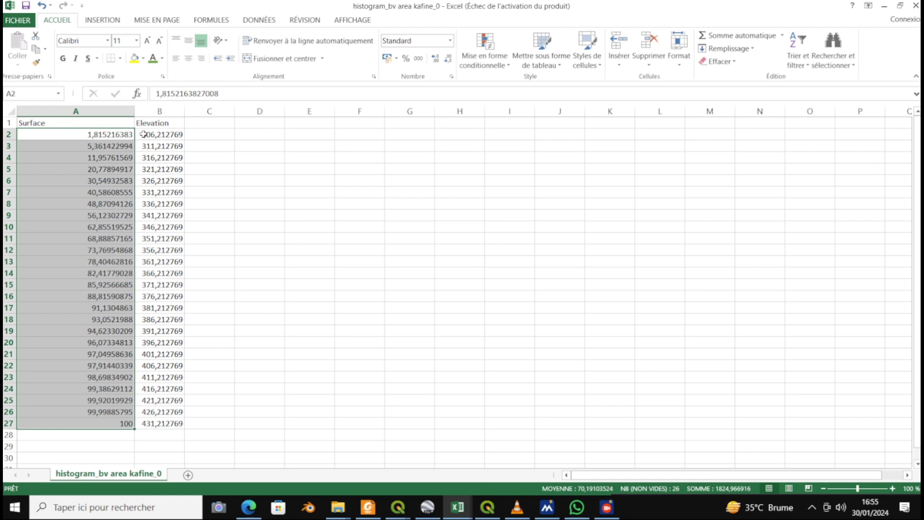
drag(89, 134, 126, 426)
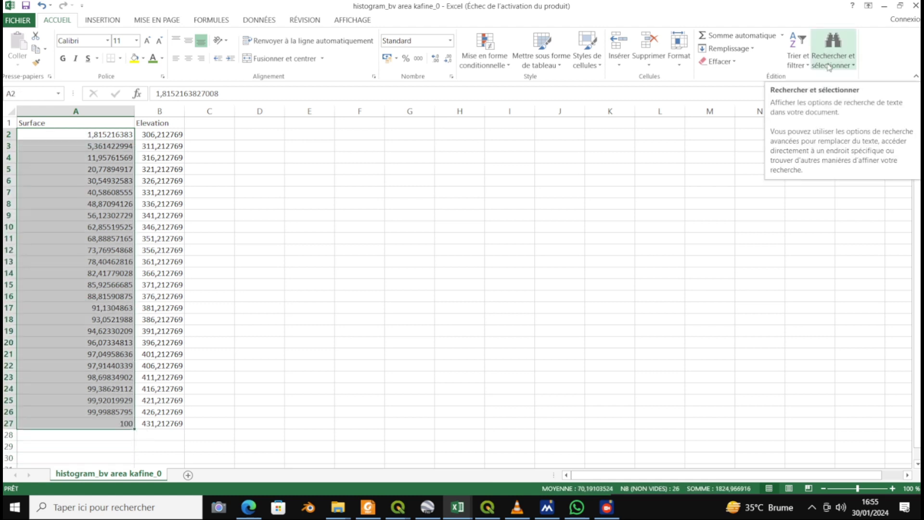
click(797, 63)
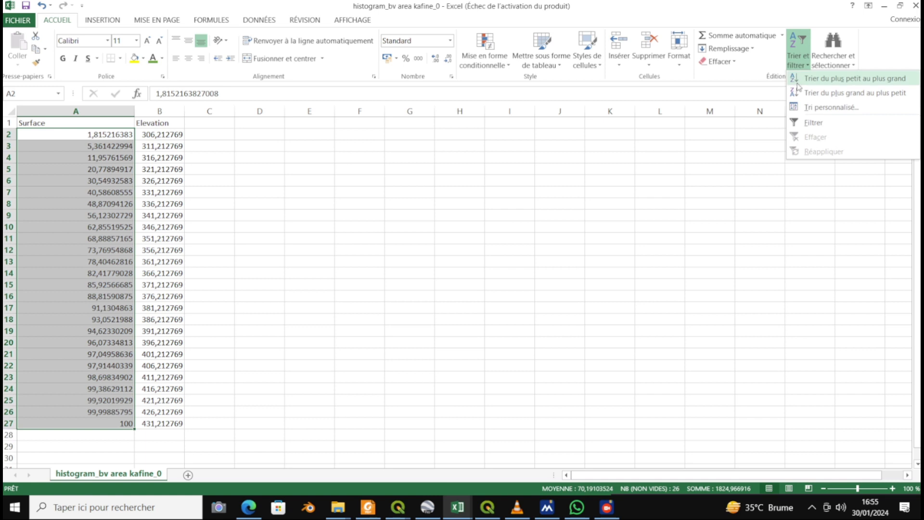
click(847, 92)
click(356, 231)
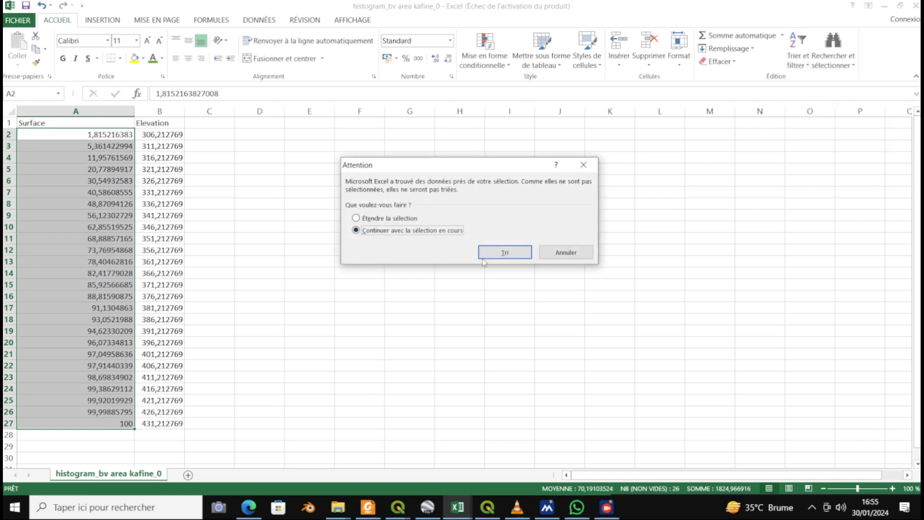
click(505, 252)
click(230, 245)
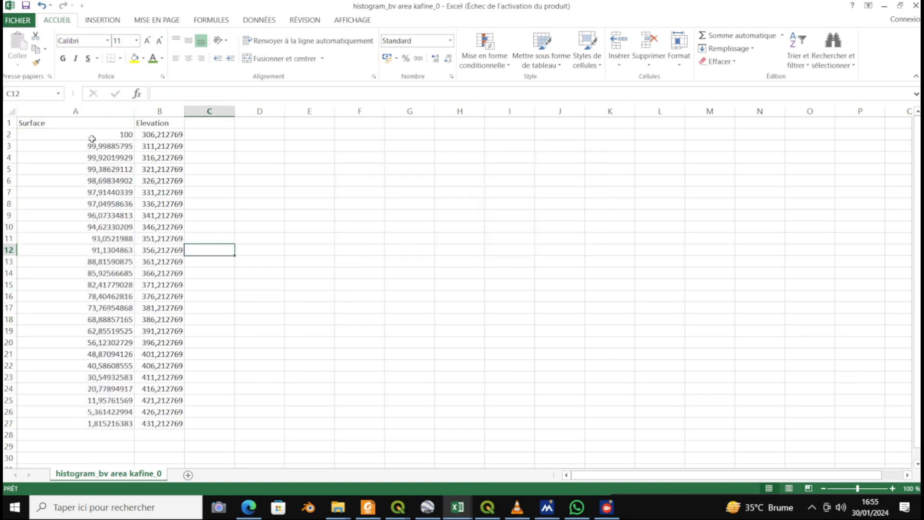
Insert a scatter chart with straight lines from A2:B27 and place it in the empty area beside the data
drag(92, 137, 135, 419)
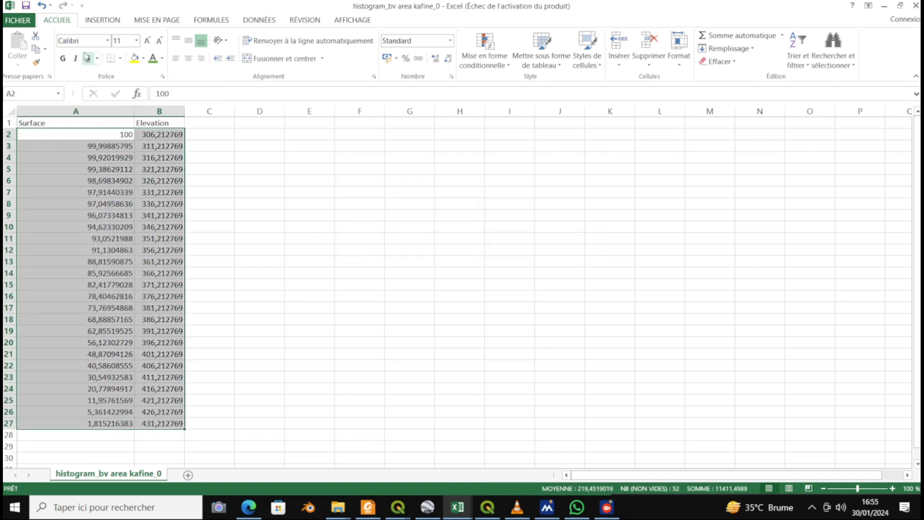
click(105, 21)
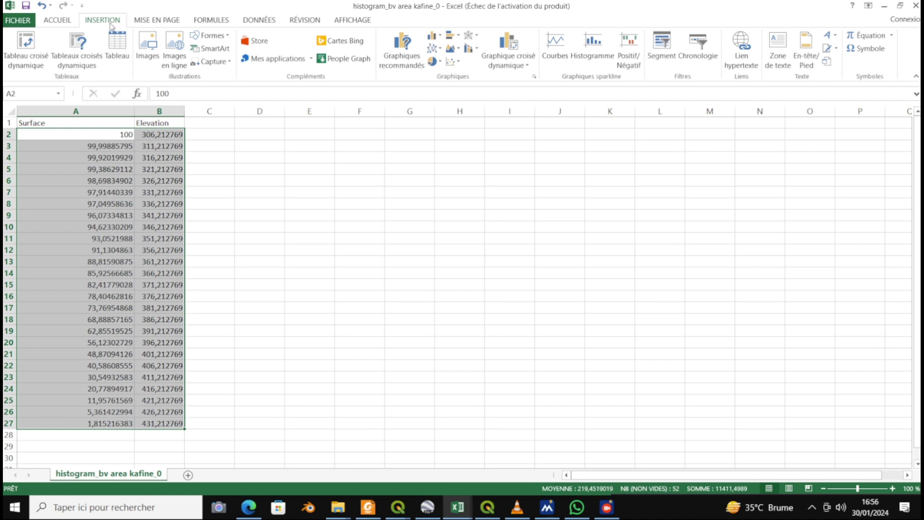
click(452, 61)
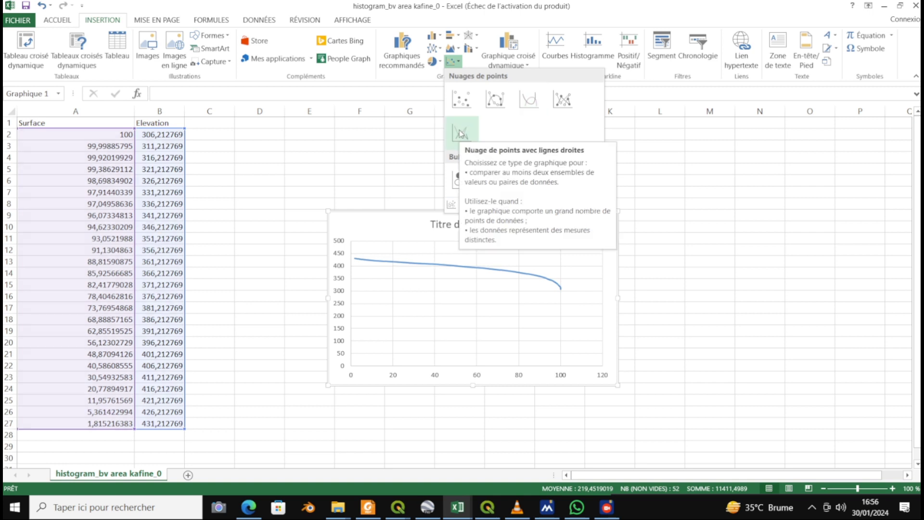
click(460, 134)
drag(366, 270, 429, 229)
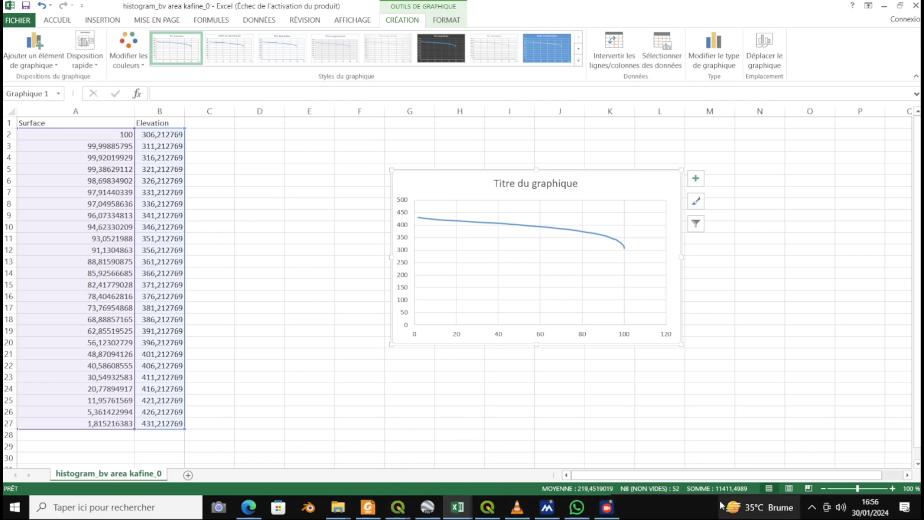
click(604, 514)
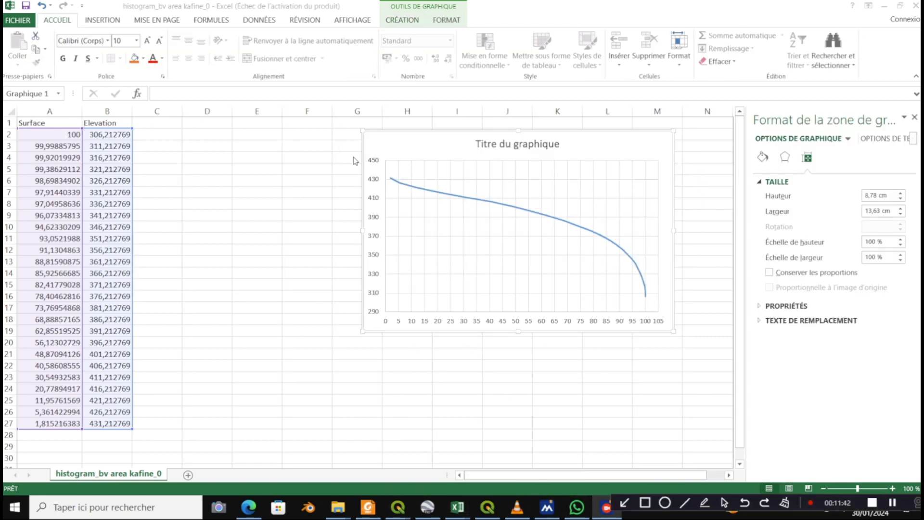
click(388, 142)
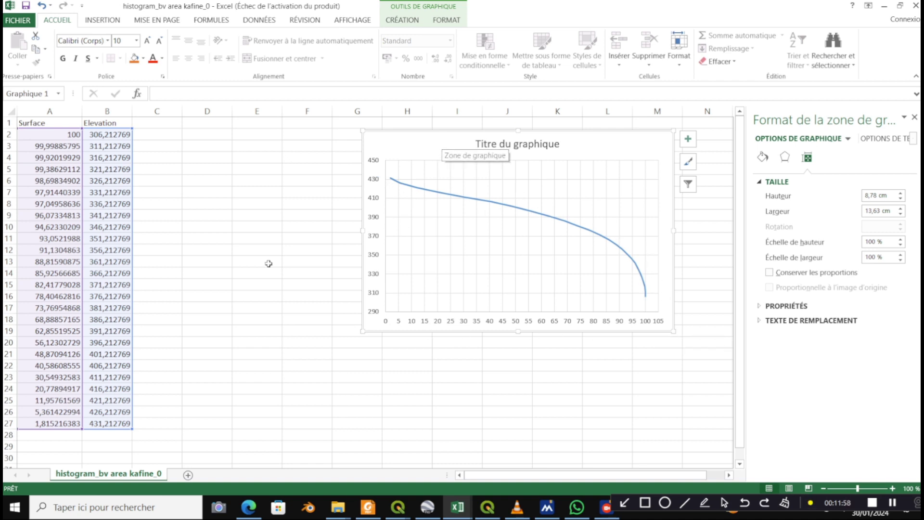
click(177, 263)
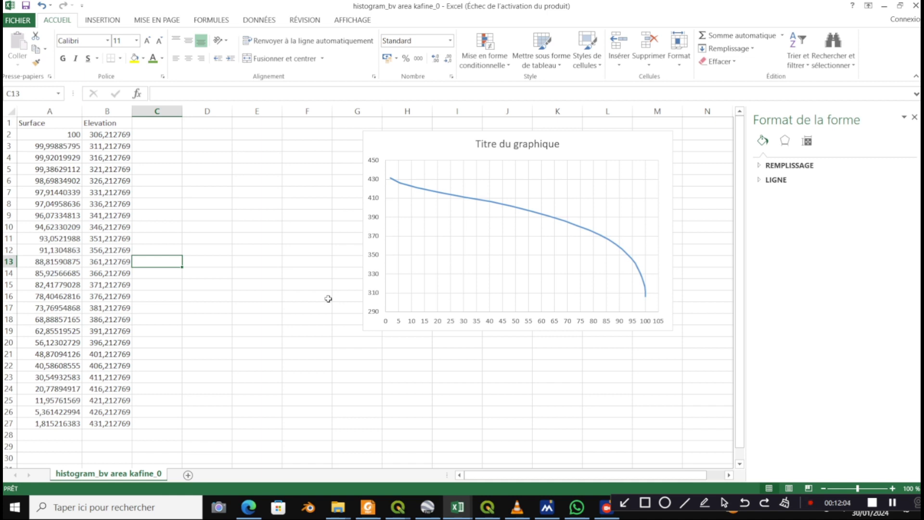
drag(377, 140, 383, 145)
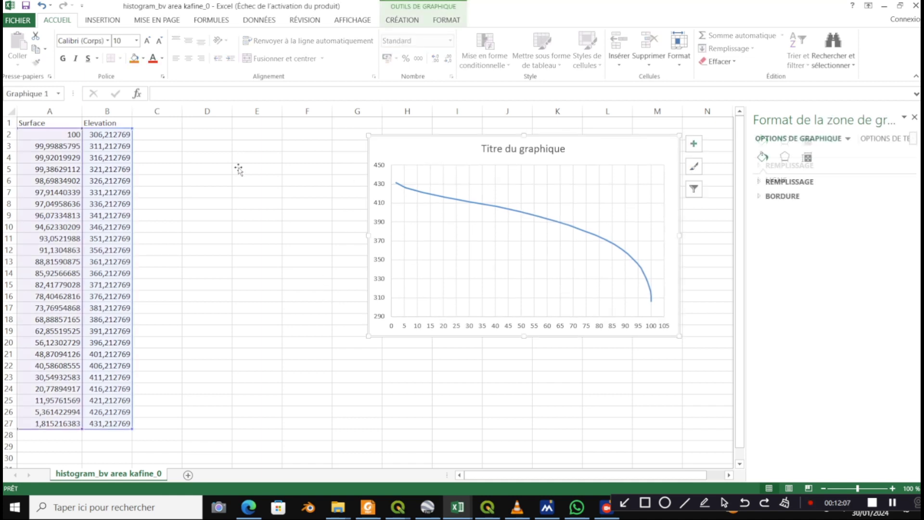
click(207, 215)
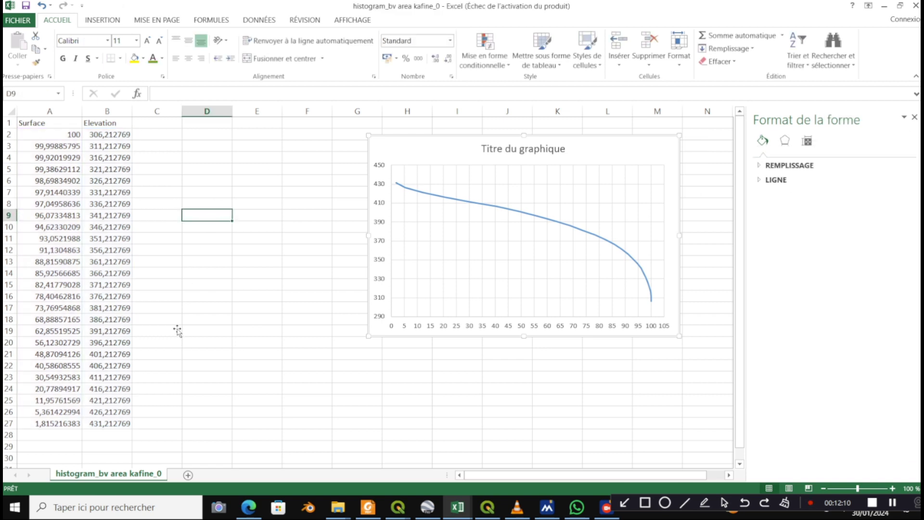
click(165, 364)
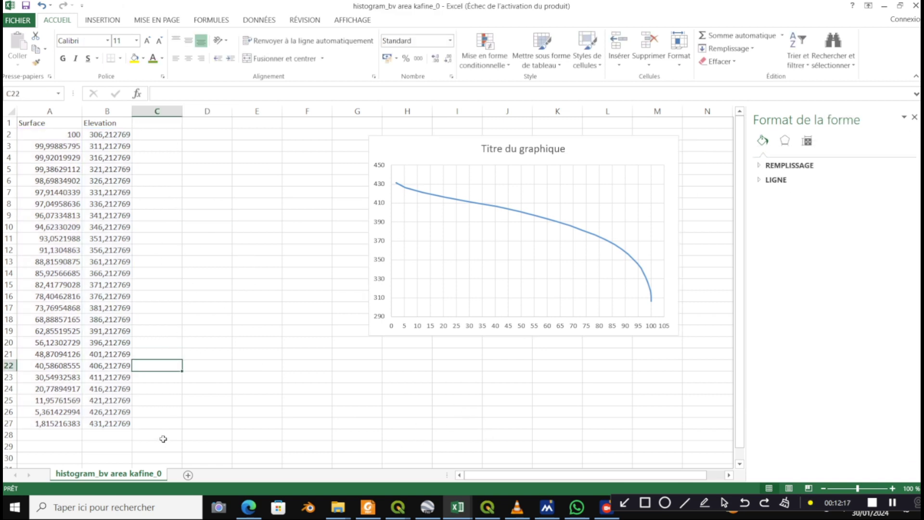
Switch to the hypsom workbook and examine the Kafine watershed characteristics table on Feuil2
click(456, 501)
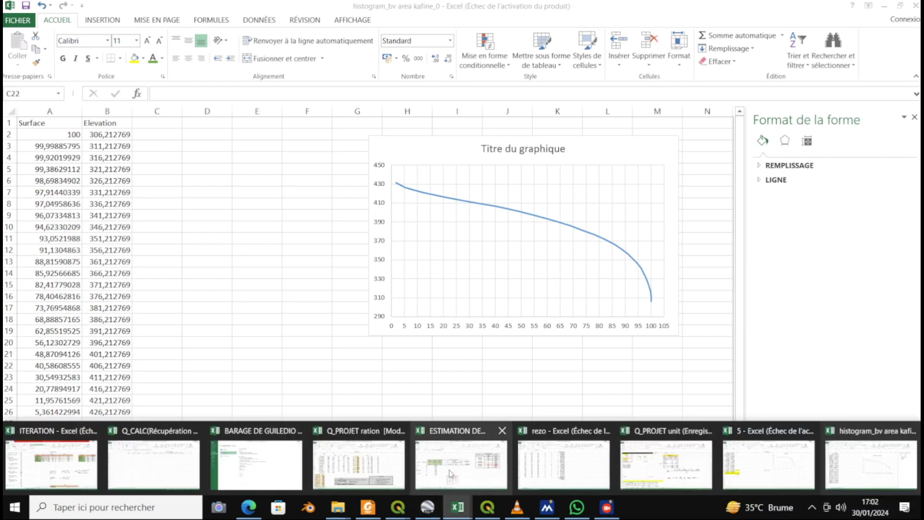
mouse_move(761, 476)
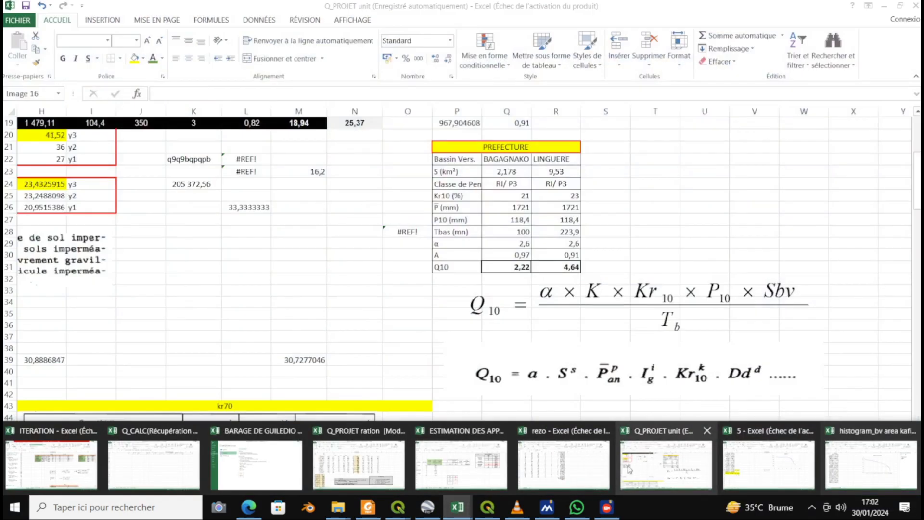
mouse_move(491, 467)
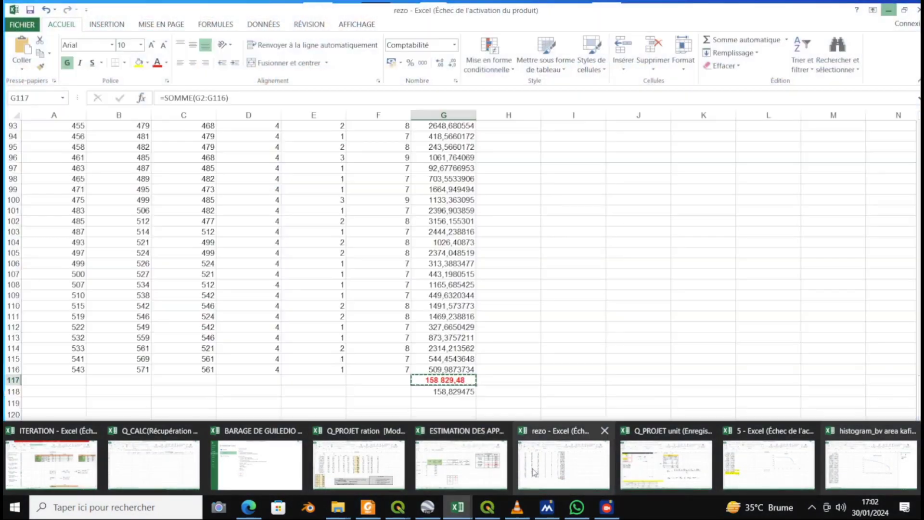
scroll(335, 258, down, 4)
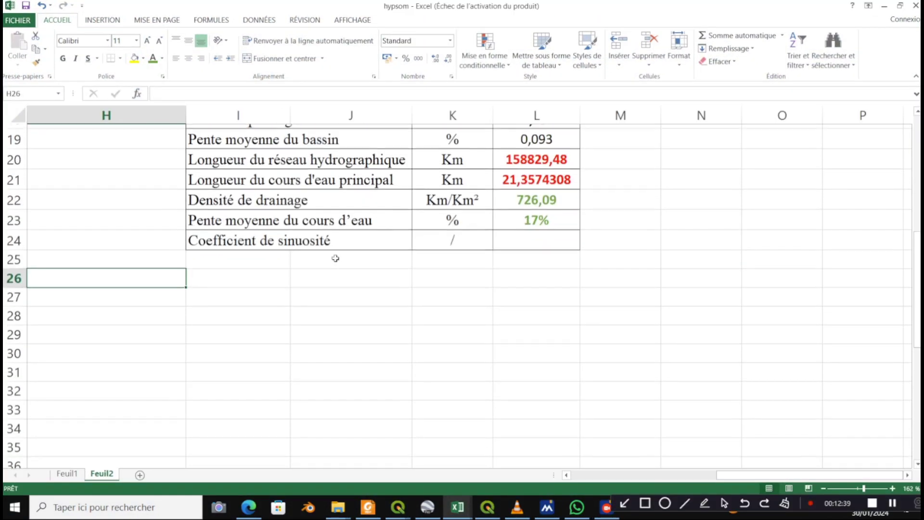
scroll(335, 258, up, 4)
scroll(336, 259, up, 2)
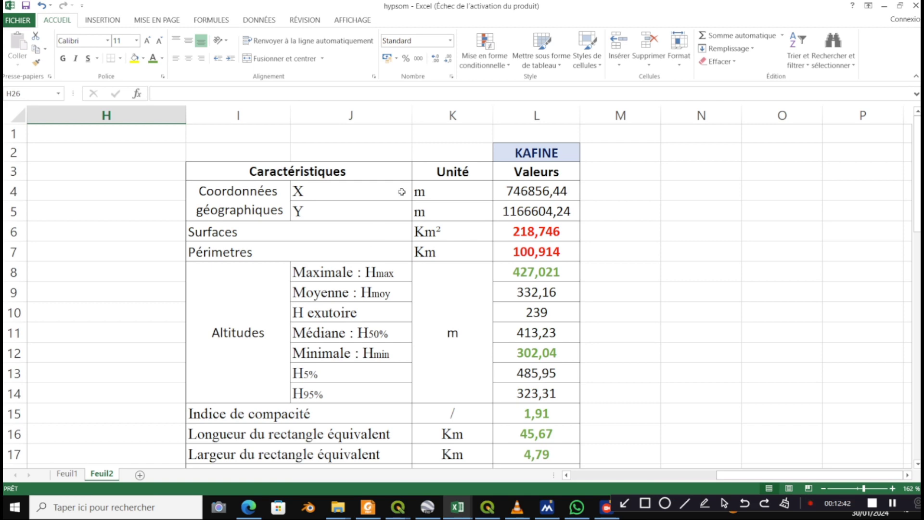
scroll(433, 231, down, 3)
scroll(419, 272, up, 3)
scroll(359, 359, down, 1)
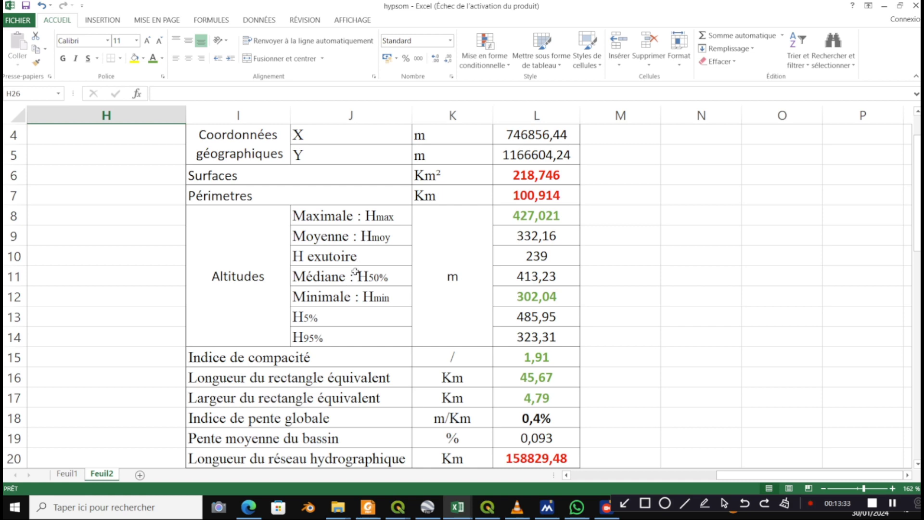
scroll(354, 275, down, 3)
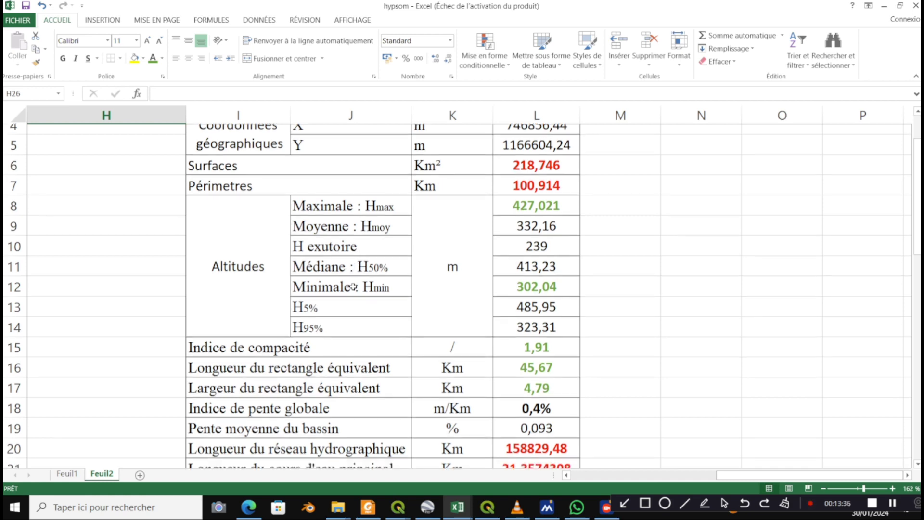
scroll(360, 284, up, 3)
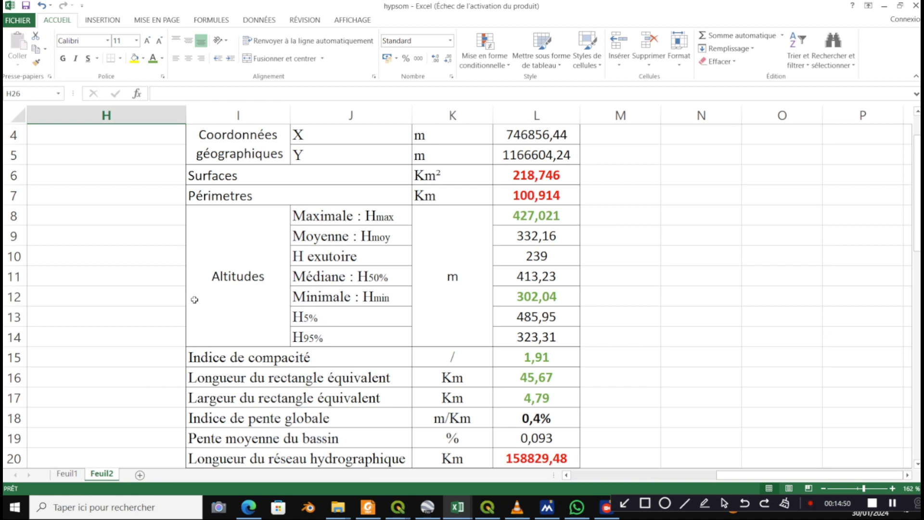
Examine the H5% and H95% altitude rows and the Indice de pente globale row of the characteristics table
click(327, 320)
key(Down)
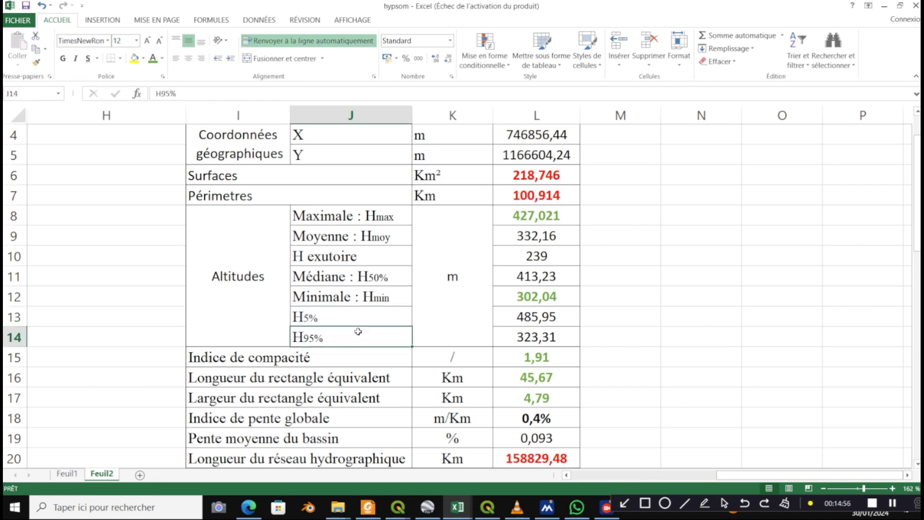
scroll(373, 311, down, 2)
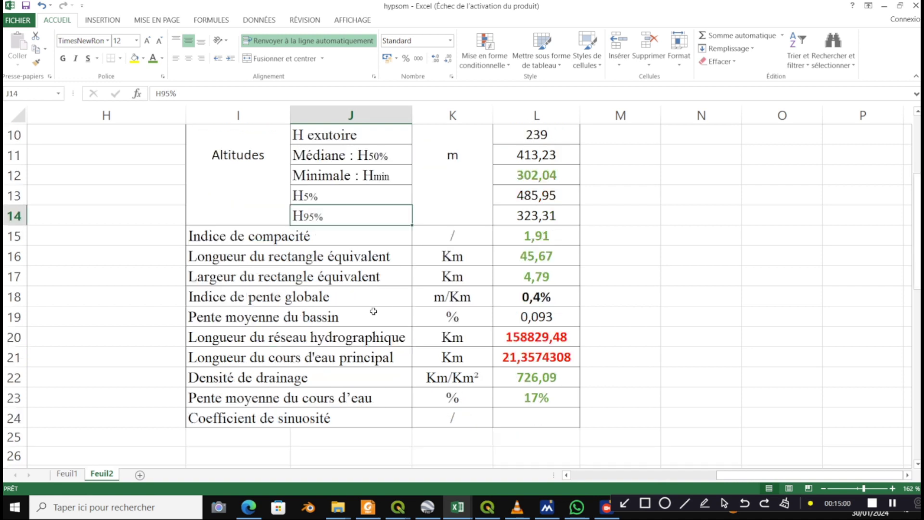
drag(215, 295, 507, 294)
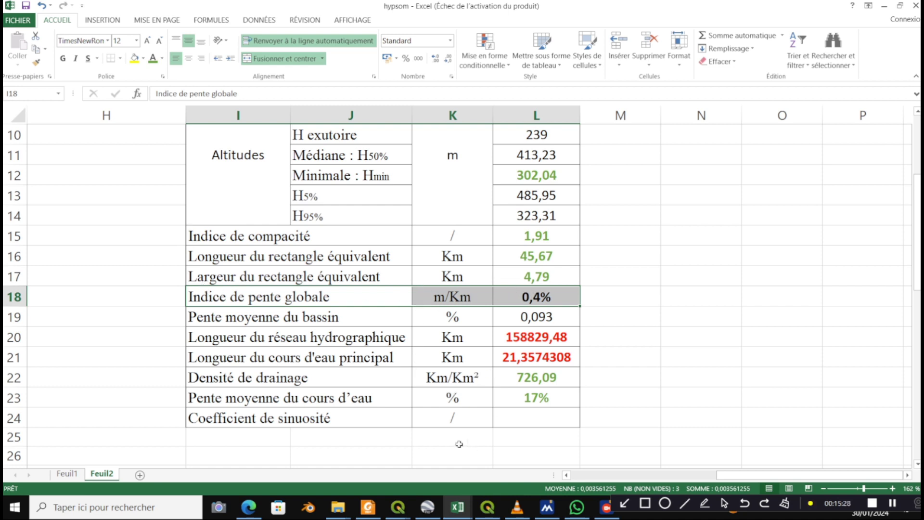
Return to the histogram_bv area kafine_0 workbook and inspect the highlighted Surface and Elevation rows that bracket 5 %
click(458, 511)
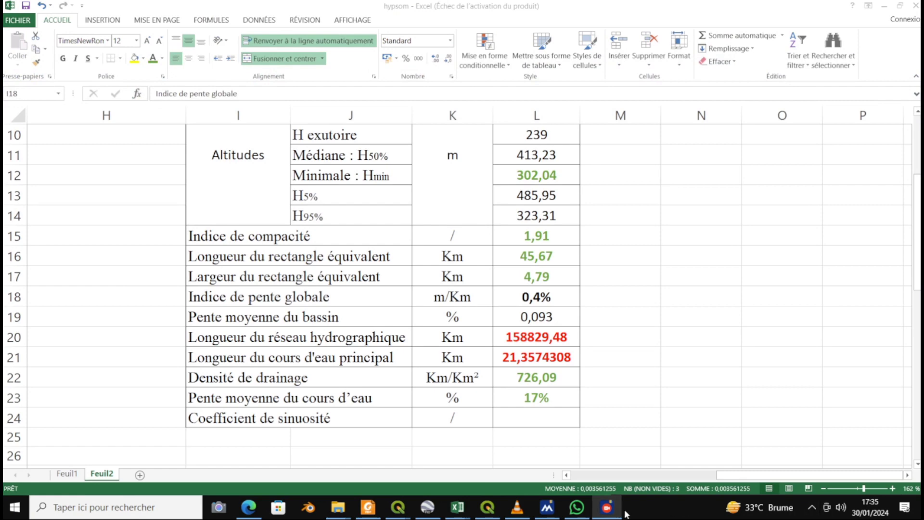
click(609, 509)
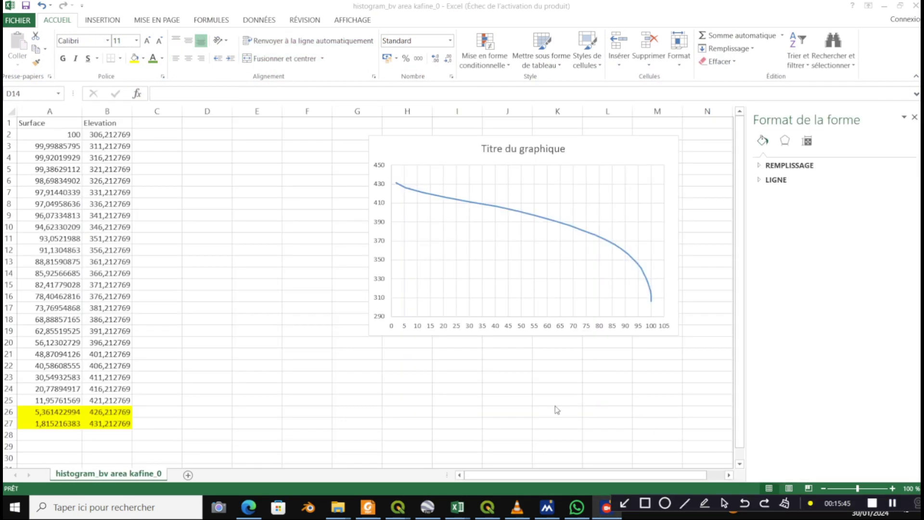
click(207, 272)
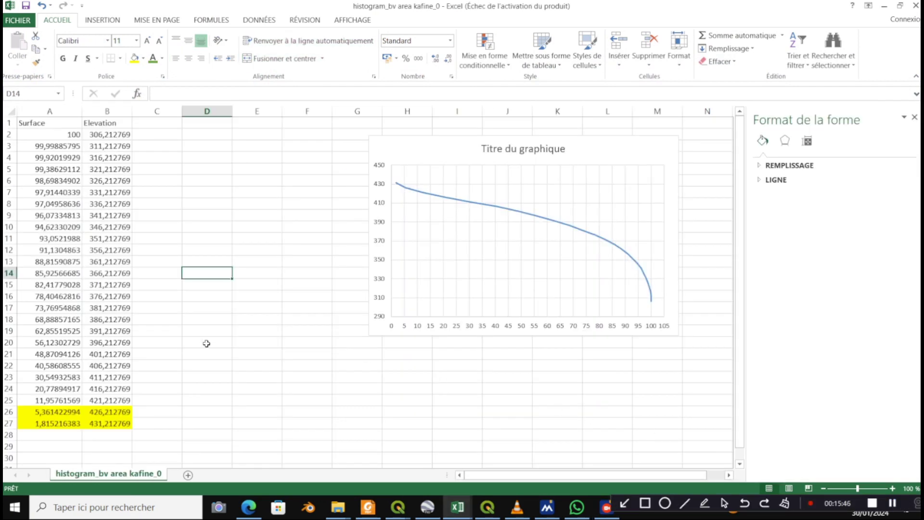
click(94, 402)
click(56, 412)
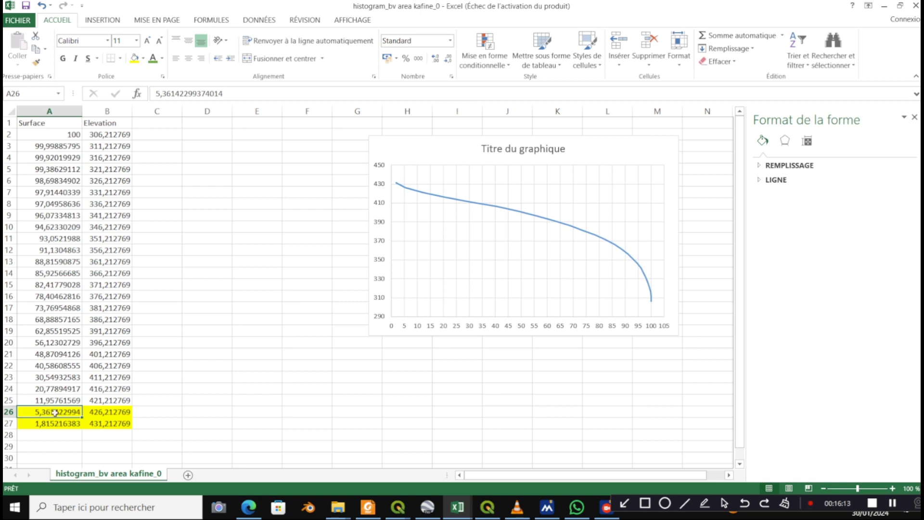
Interpolate the elevation at 5 % surface in cell C27 with the formula +PREVISION(5;B26:B27;A26:A27)
click(158, 423)
text(+)
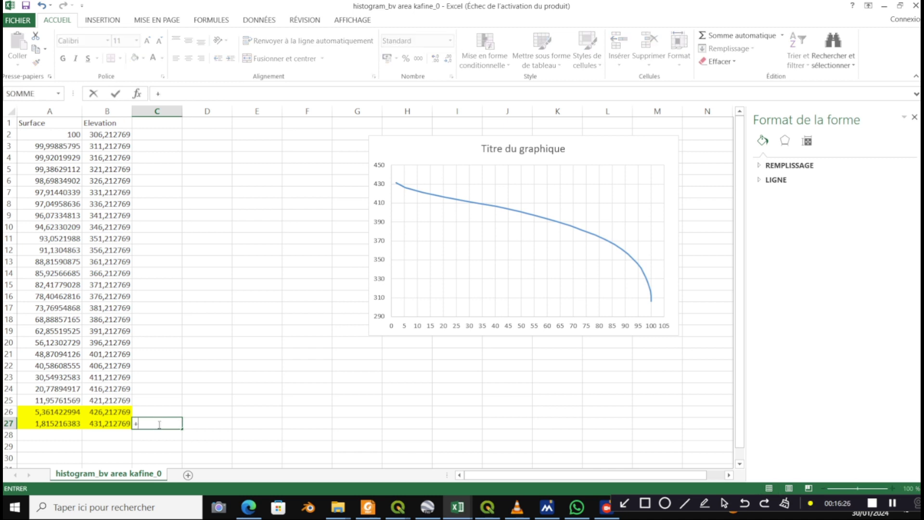
text(prev)
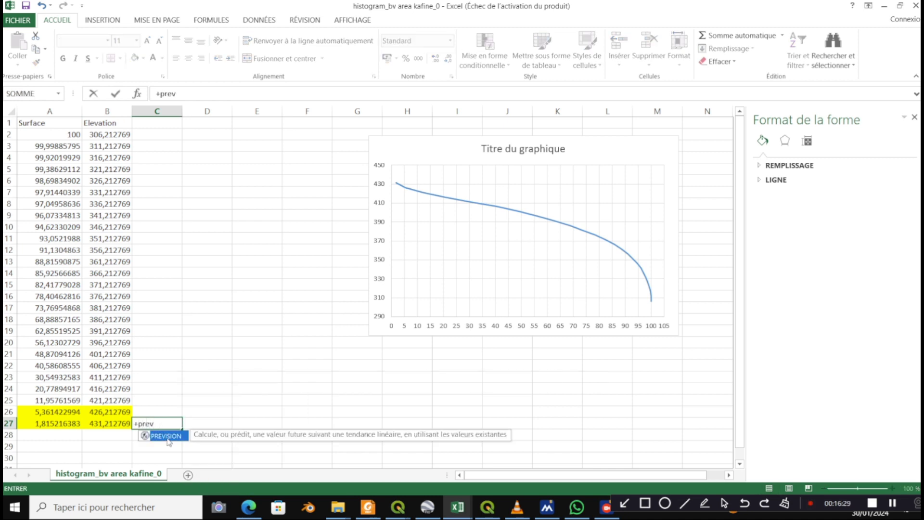
double_click(165, 436)
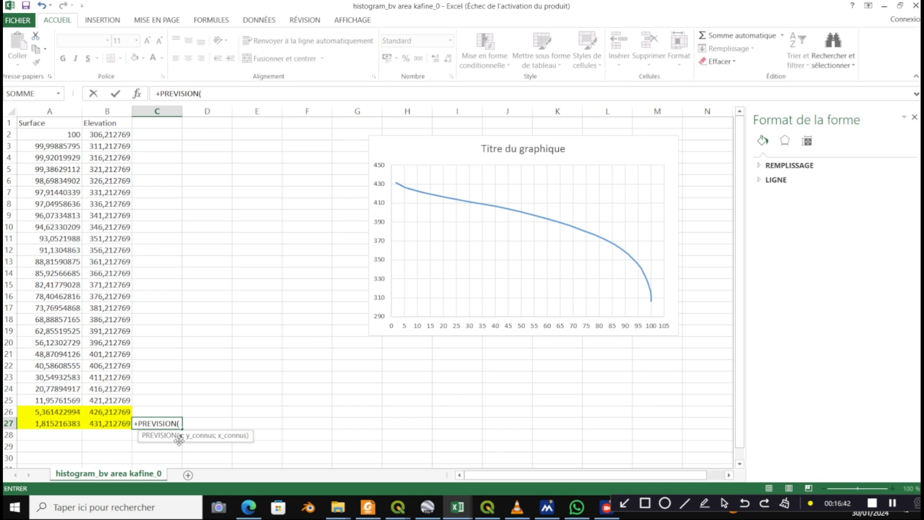
text(5)
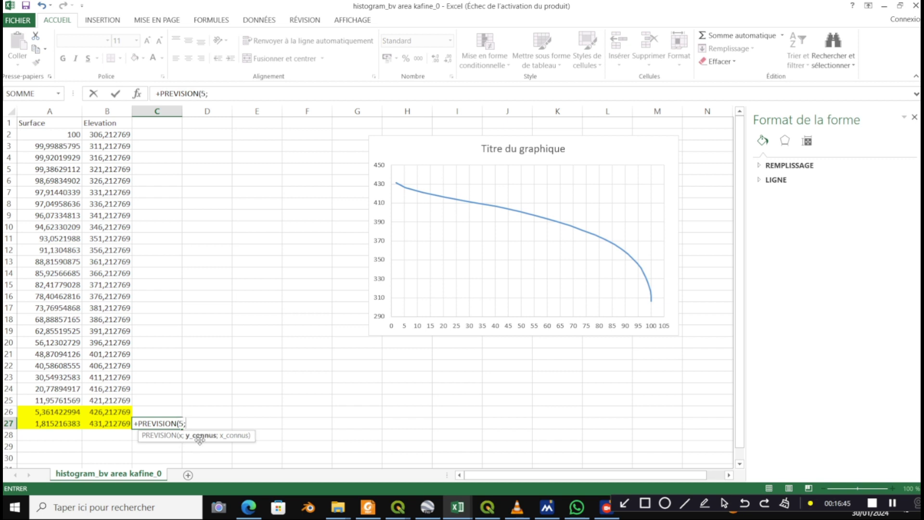
text(;)
drag(112, 413, 111, 423)
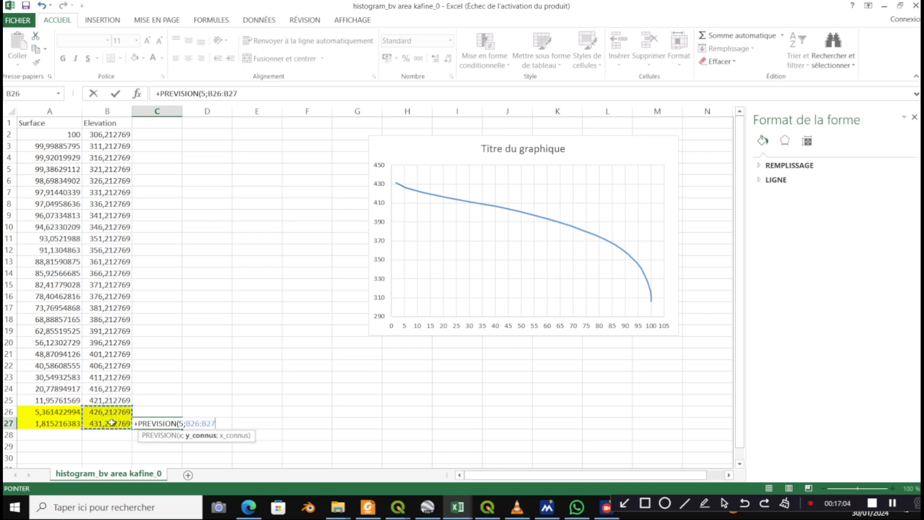
text(;)
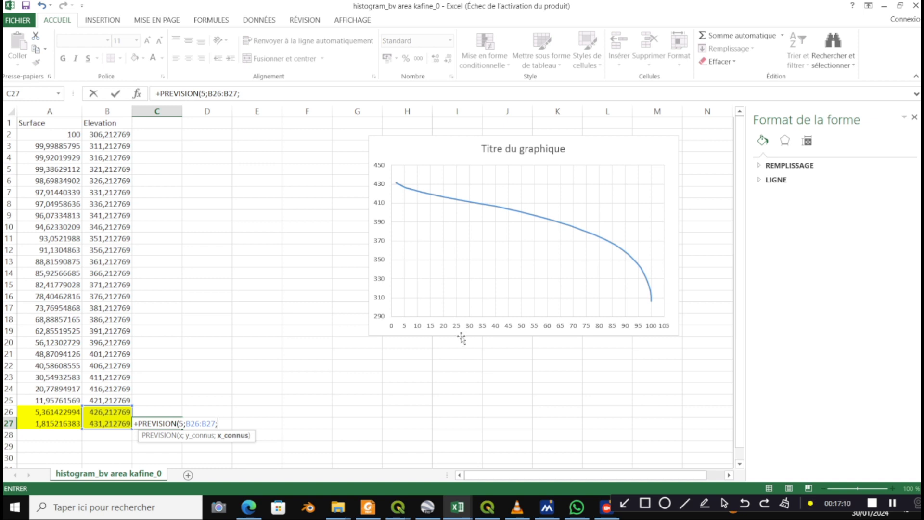
drag(60, 413, 61, 420)
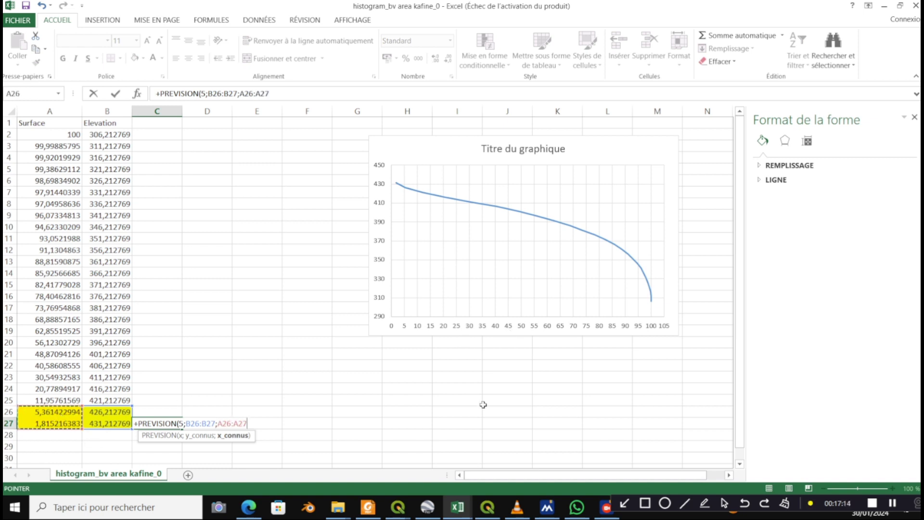
text(=)
key(ctrl+Return)
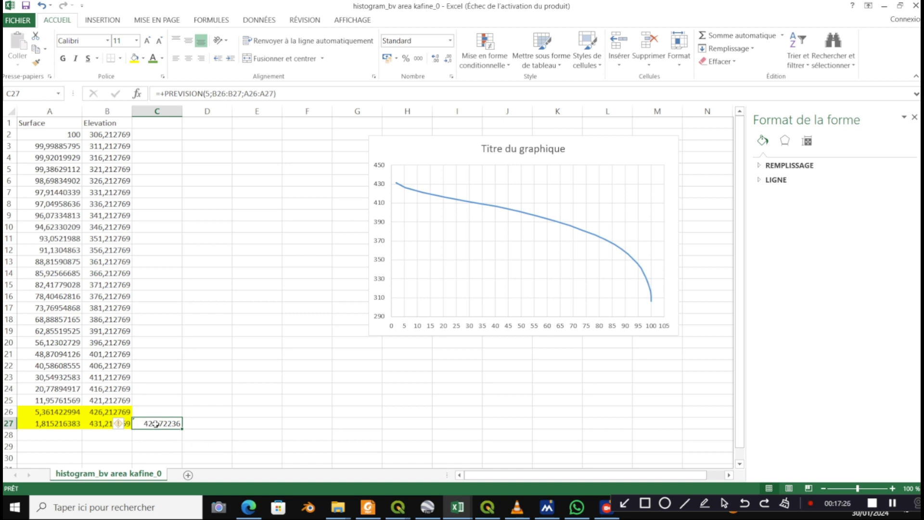
Switch from the hypsom workbook back to histogram_bv area kafine_0 to view the interpolated elevations in column C
click(460, 507)
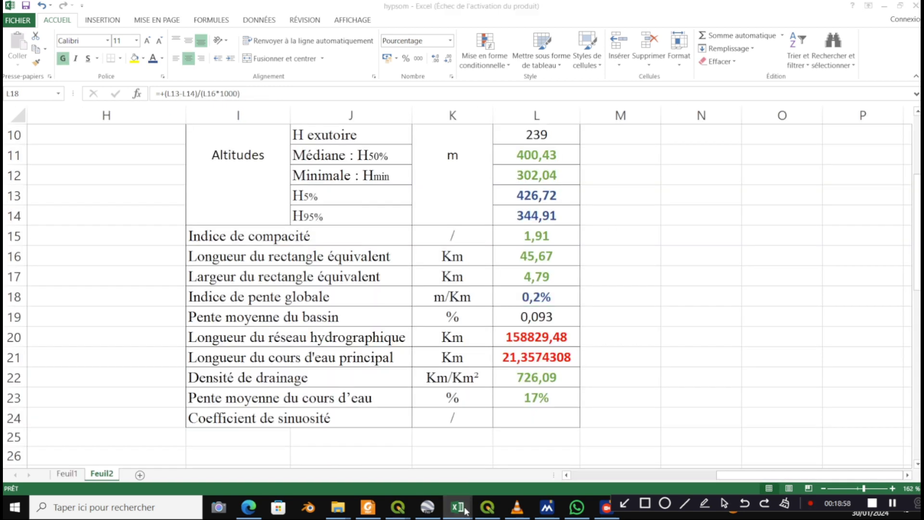
click(653, 466)
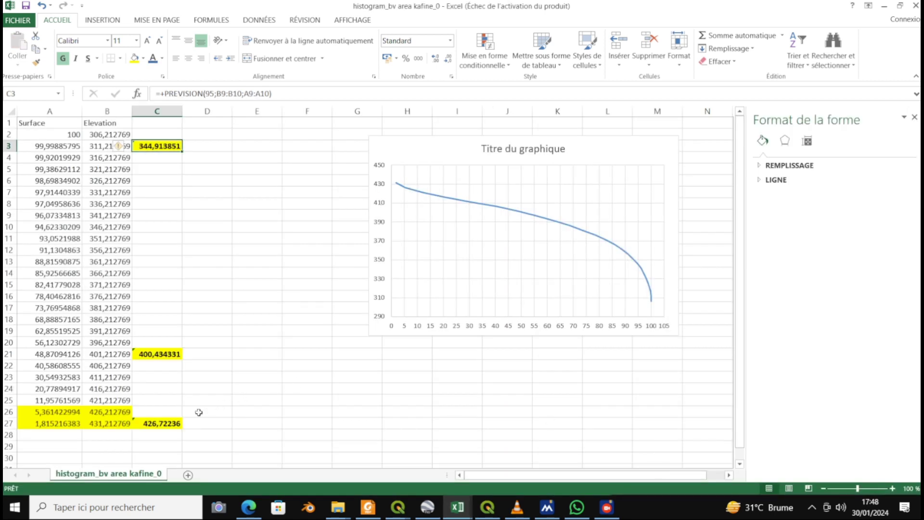
Inspect the interpolated elevations in C27 and C3 and the H5% and H95% altitudes in the hypsom workbook's characteristics table
click(153, 423)
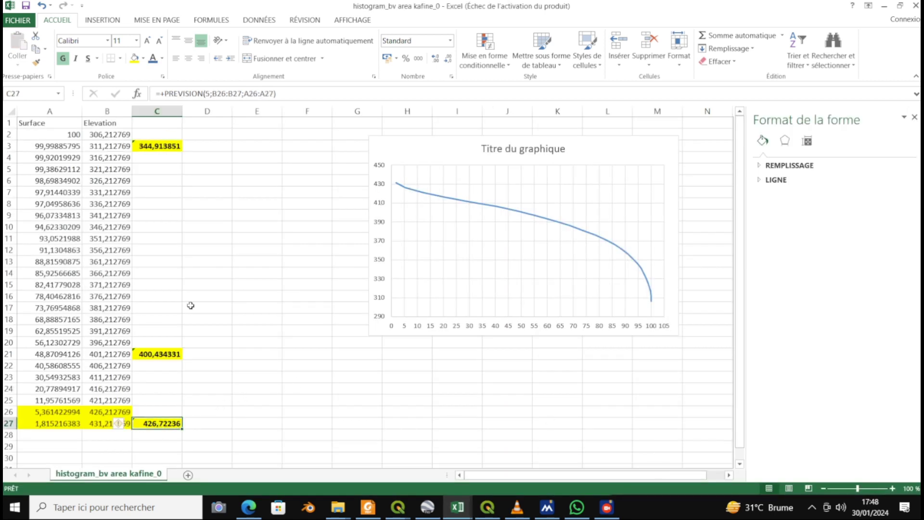
click(159, 143)
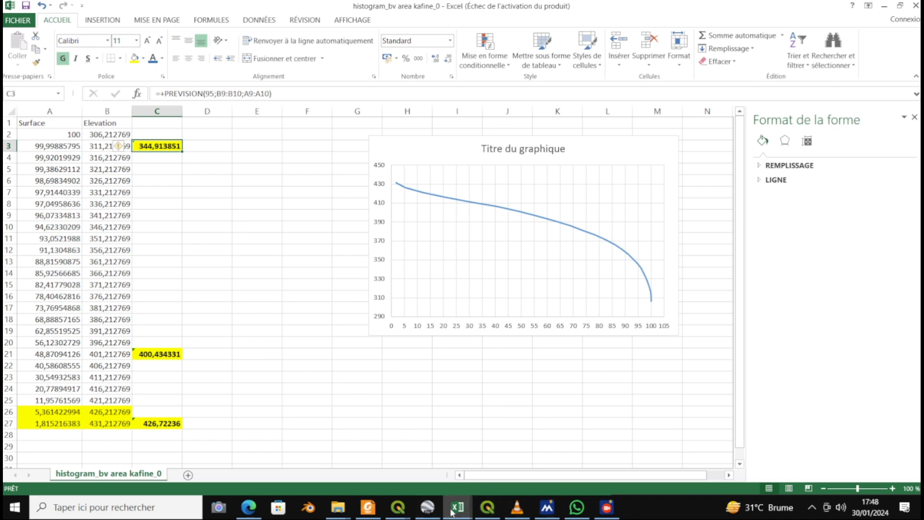
mouse_move(458, 507)
click(882, 472)
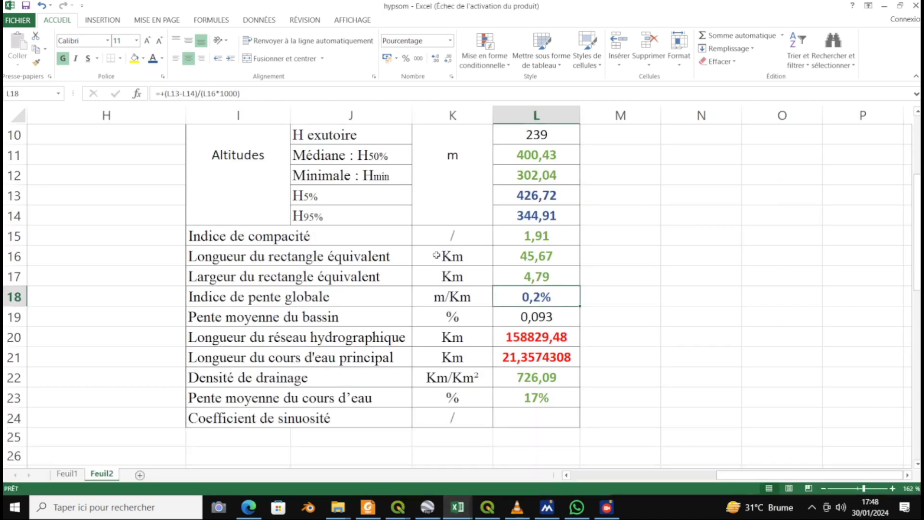
click(516, 191)
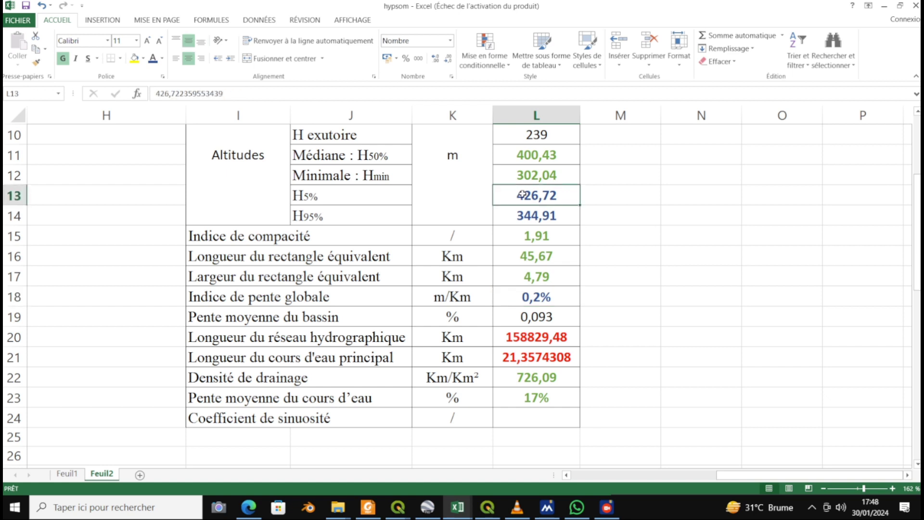
click(542, 216)
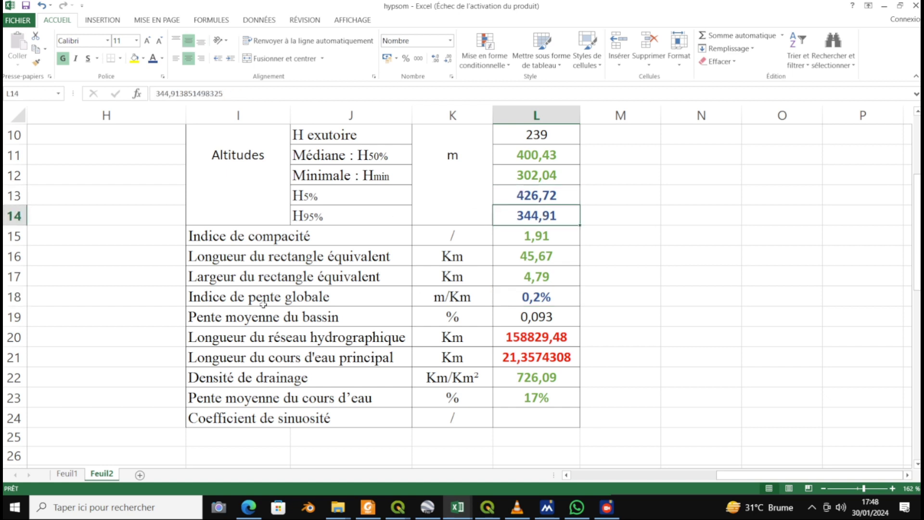
Highlight the Indice de pente globale row, from its label to its value, with a yellow fill
drag(218, 300, 529, 298)
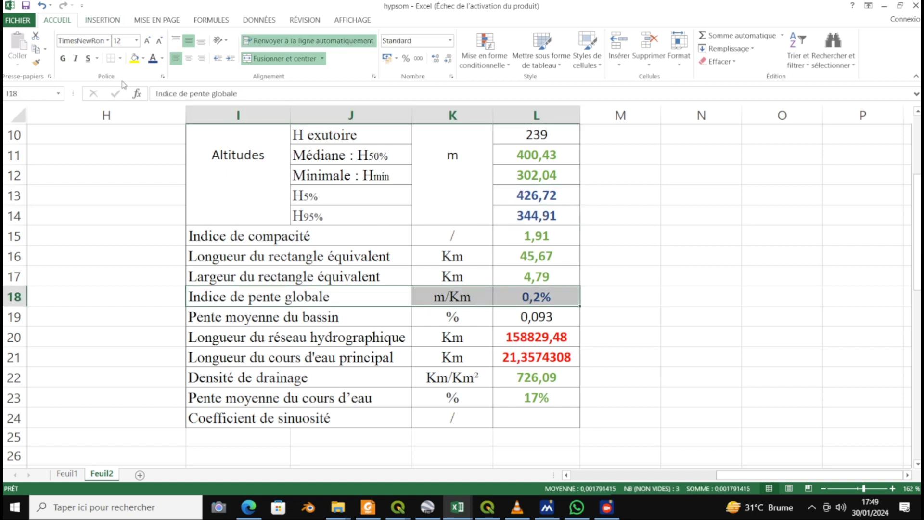
click(135, 59)
click(554, 349)
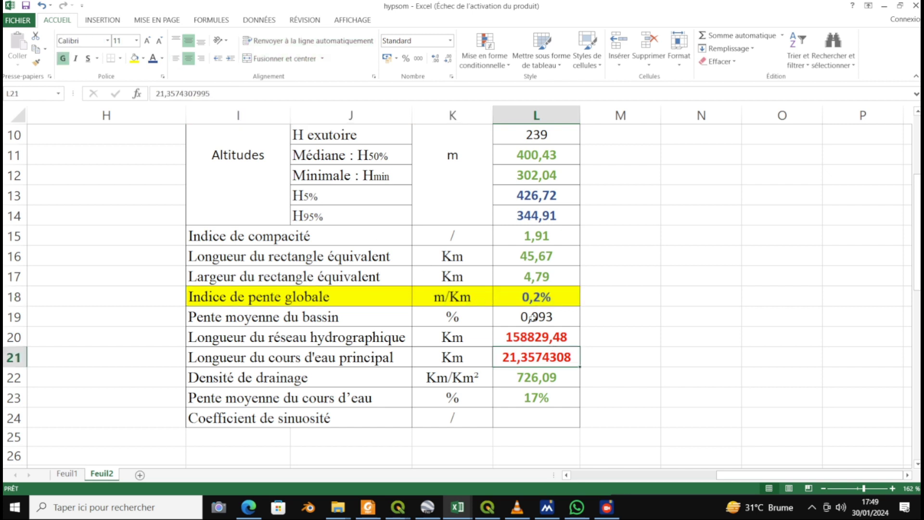
Review the Indice de pente globale formula in L18 and the cells it references
double_click(534, 297)
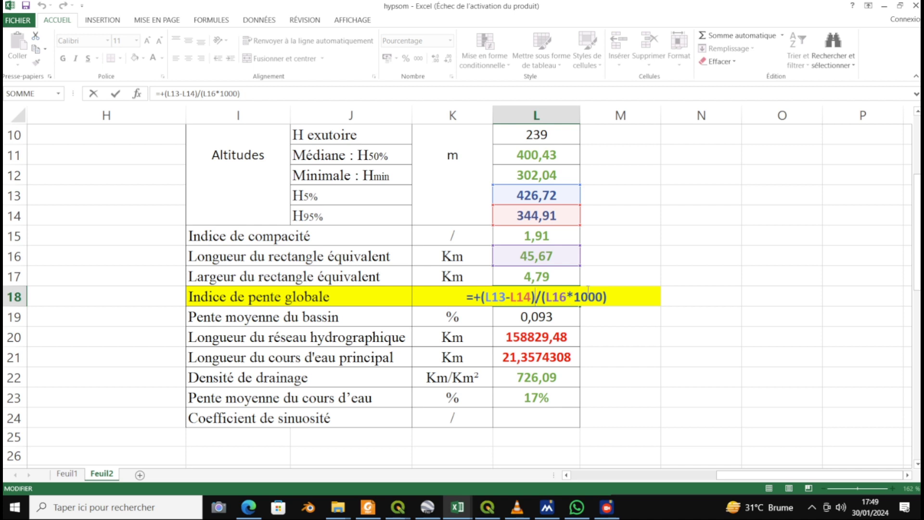
key(Return)
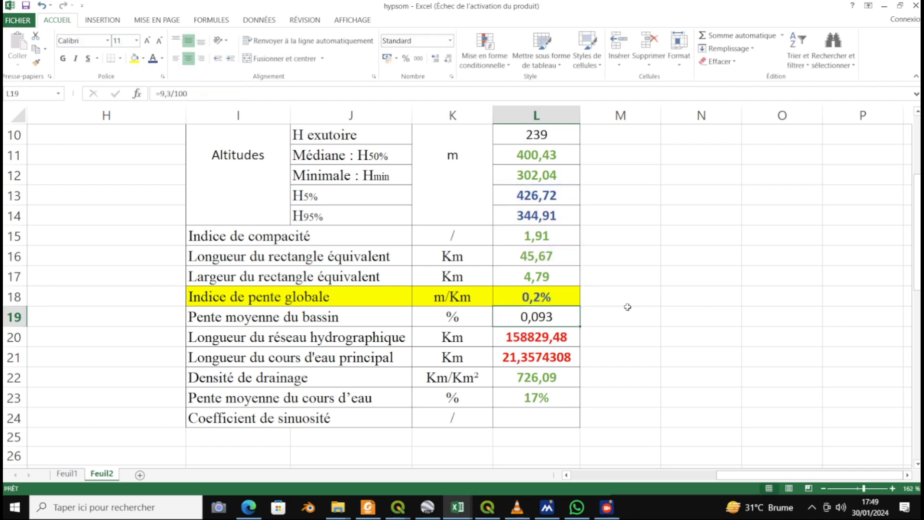
click(546, 299)
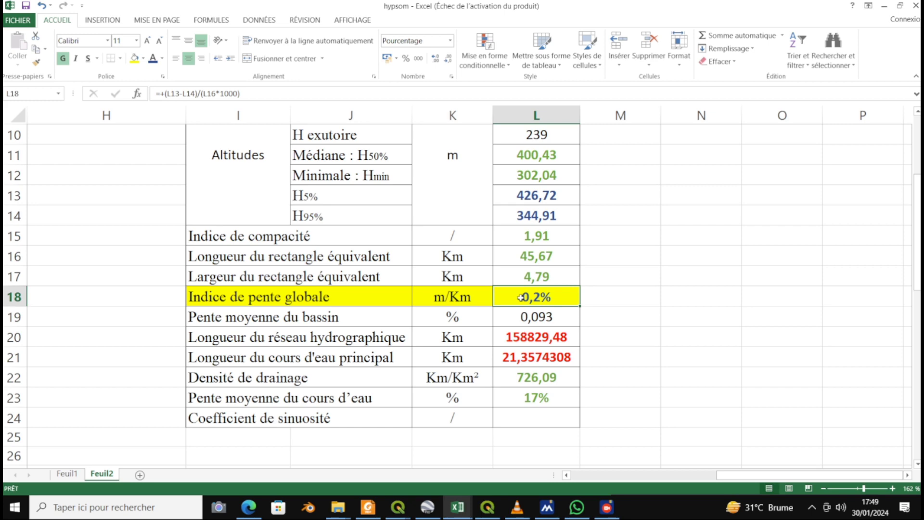
Switch to the KAFINE DAM project in QGIS, make the BVraster layer visible and select it
mouse_move(488, 512)
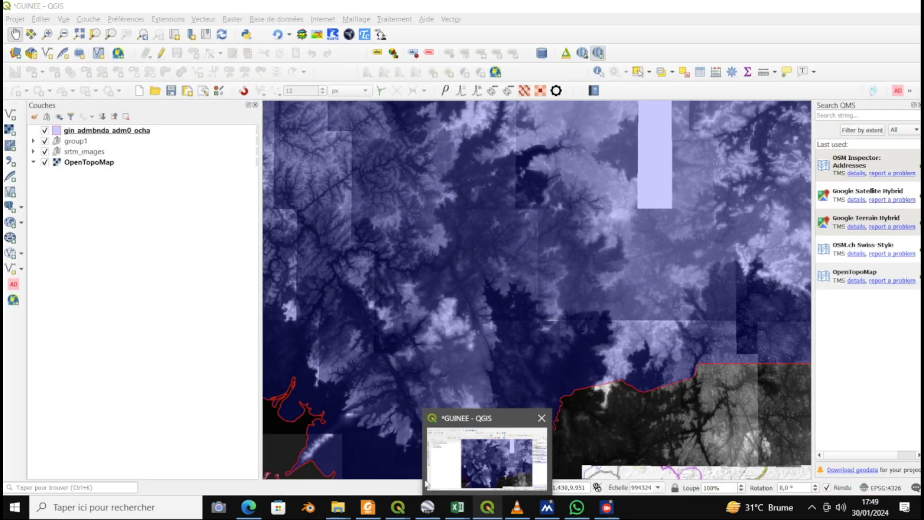
mouse_move(394, 511)
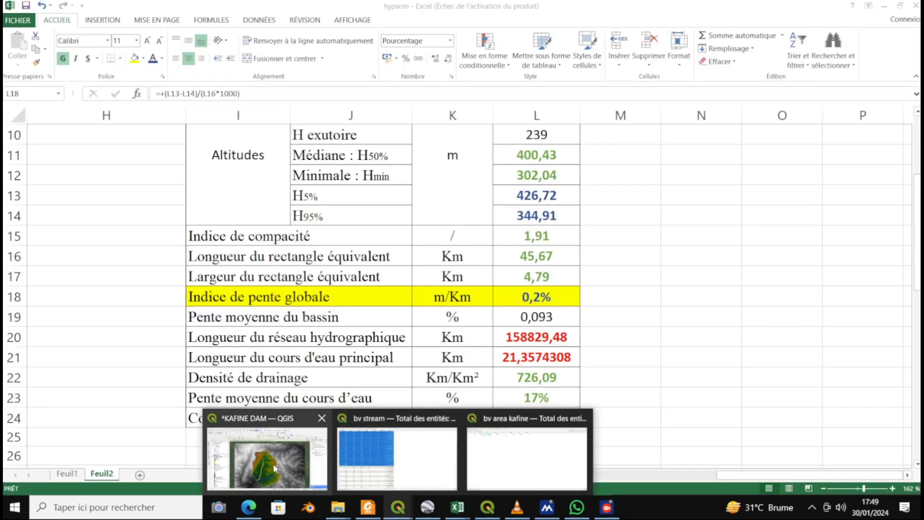
click(267, 457)
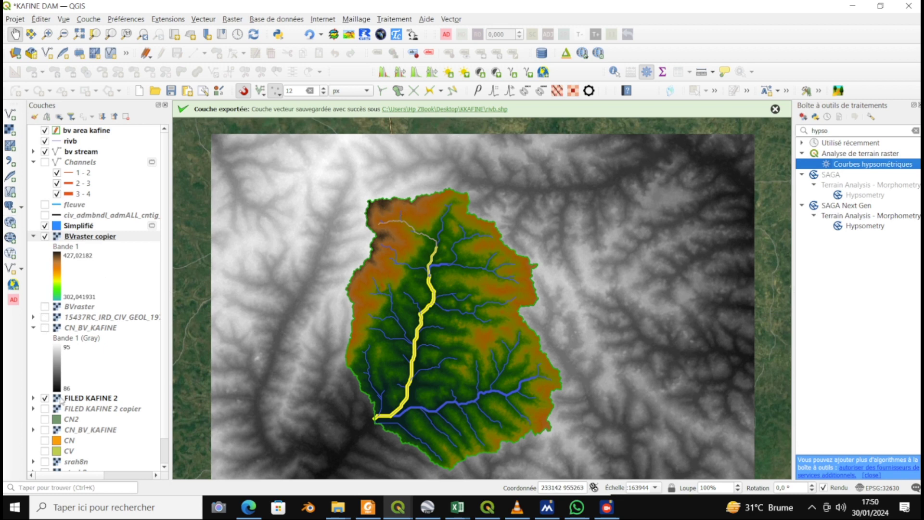
click(48, 307)
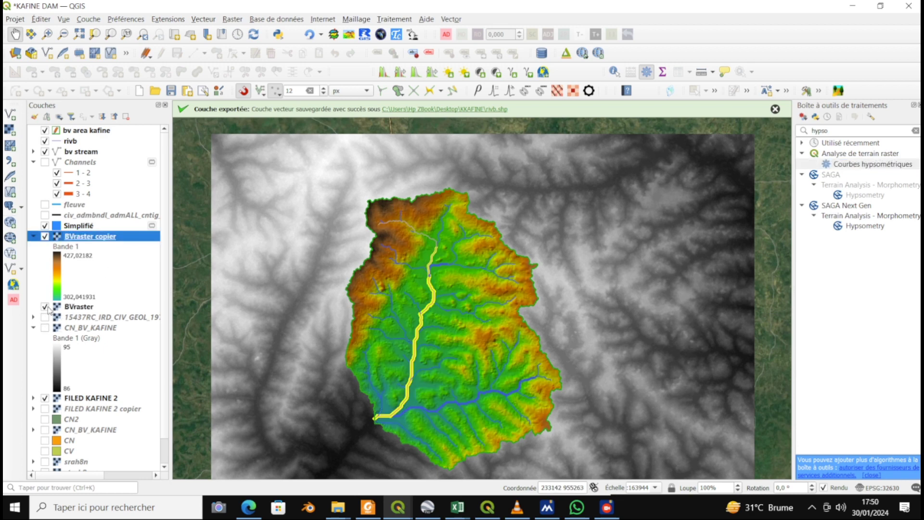
click(47, 307)
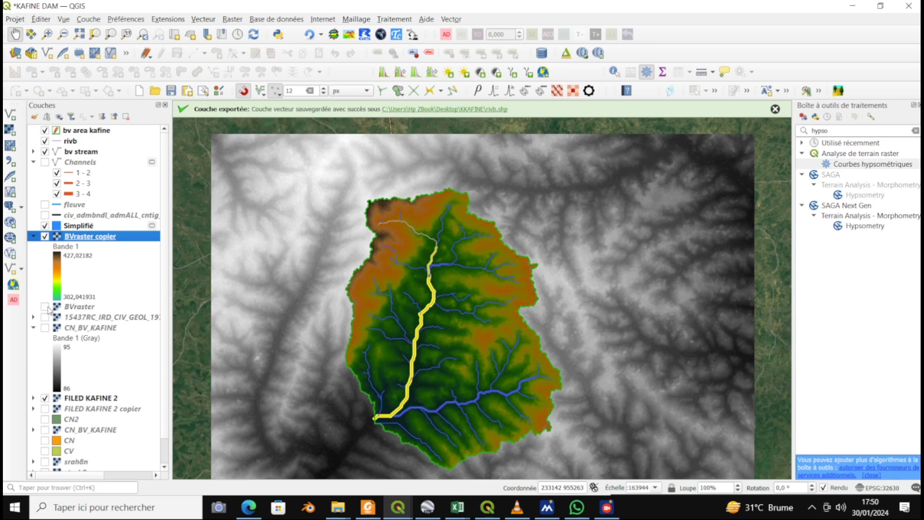
click(80, 306)
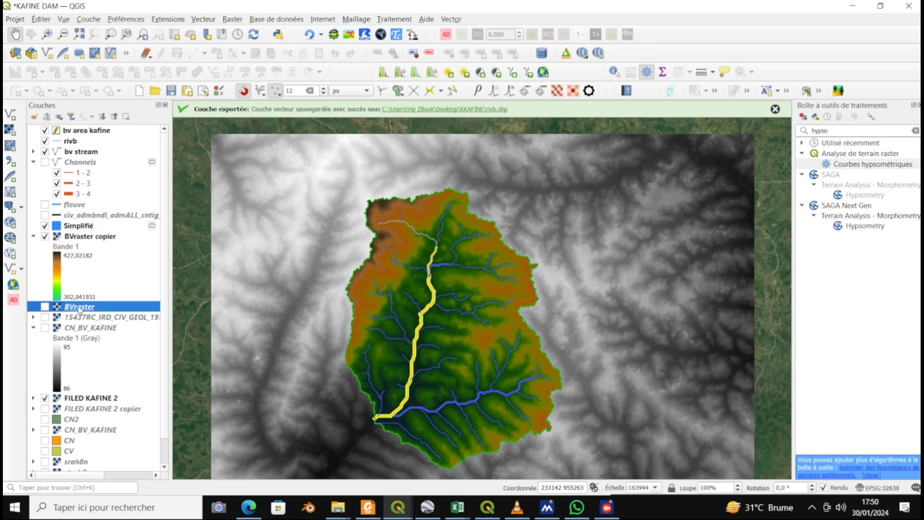
click(45, 307)
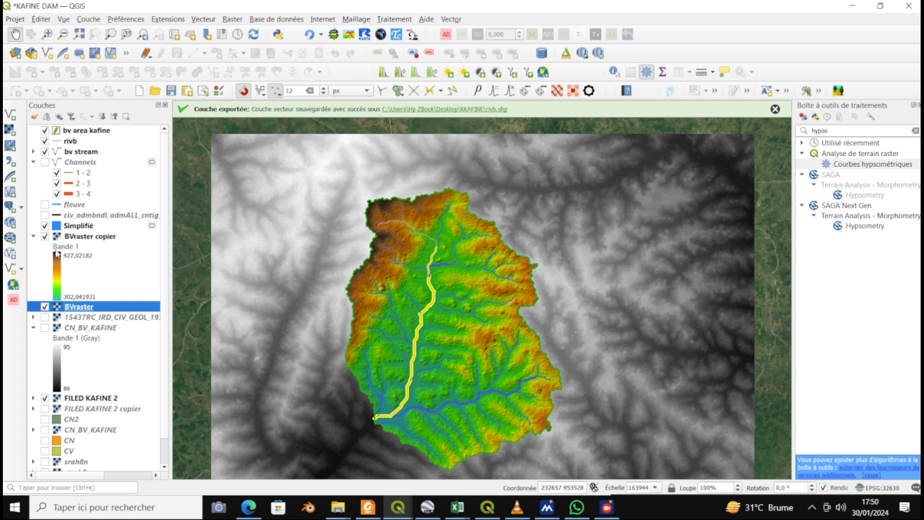
click(73, 319)
click(79, 311)
Run the Pente raster analysis on BVraster, band 1, with slope in percent and computed edges, to a temporary file
click(230, 20)
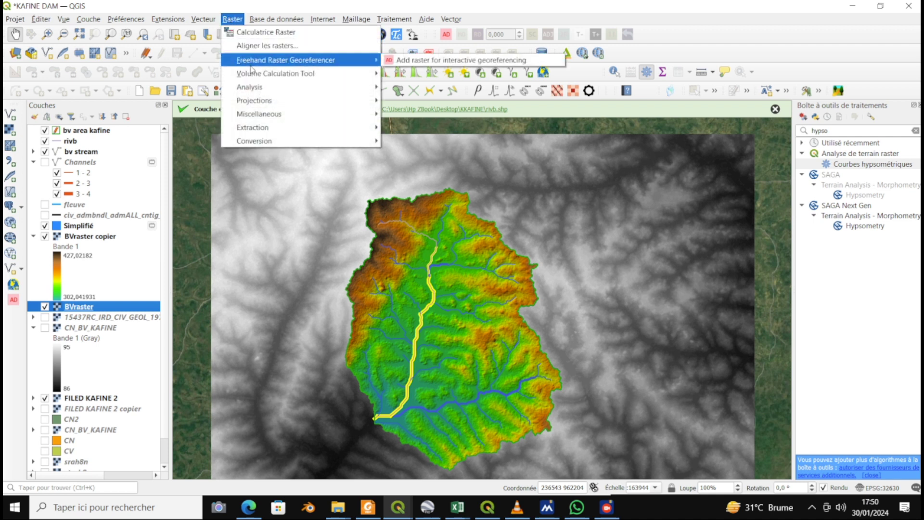
mouse_move(303, 79)
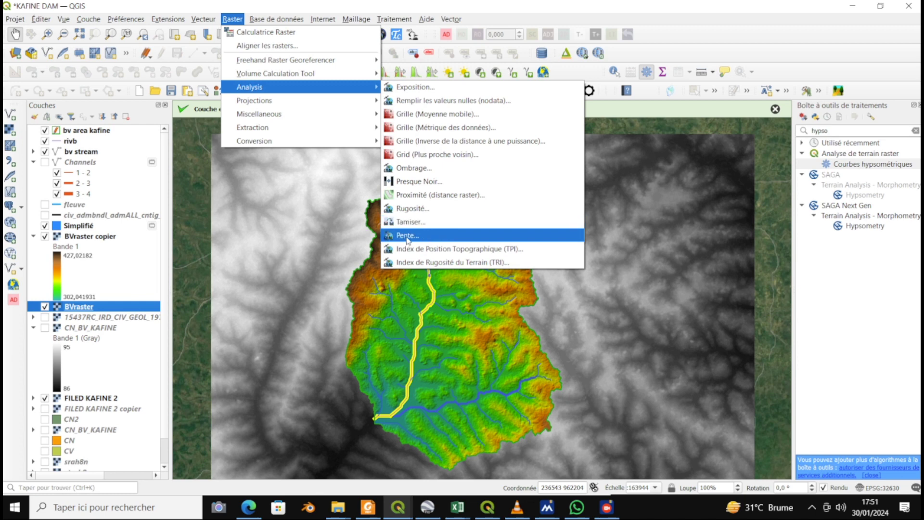
click(406, 235)
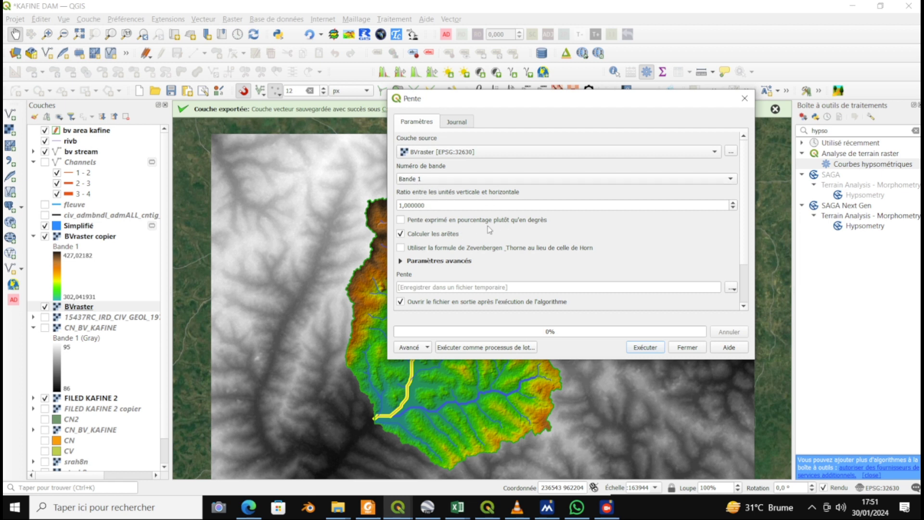
click(401, 220)
drag(740, 237, 745, 282)
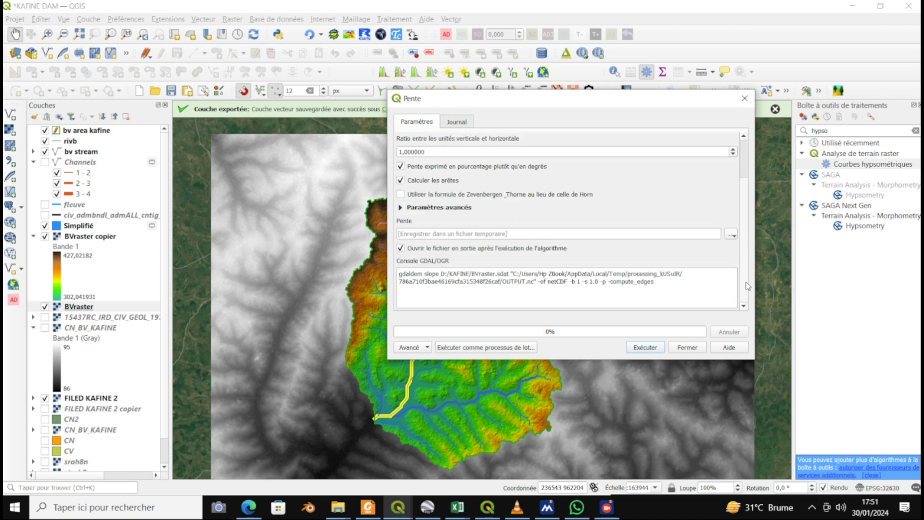
click(645, 347)
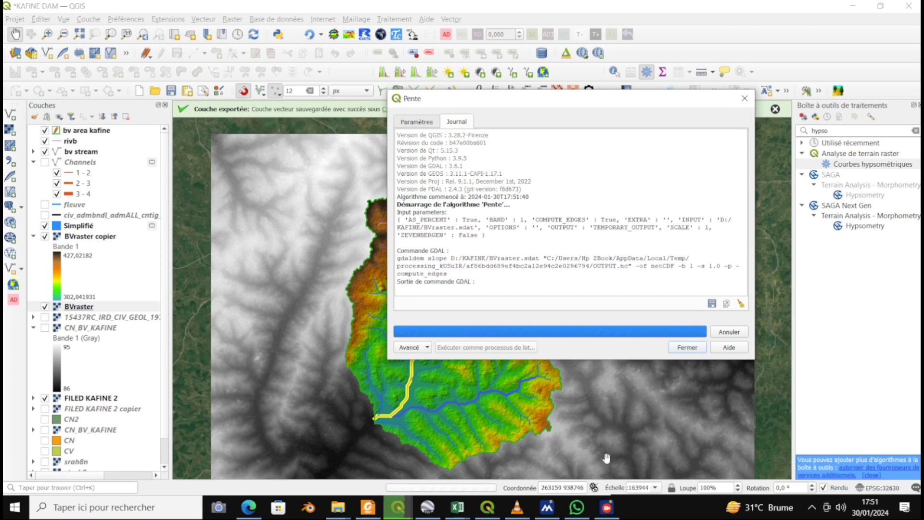
drag(394, 386, 396, 370)
click(43, 309)
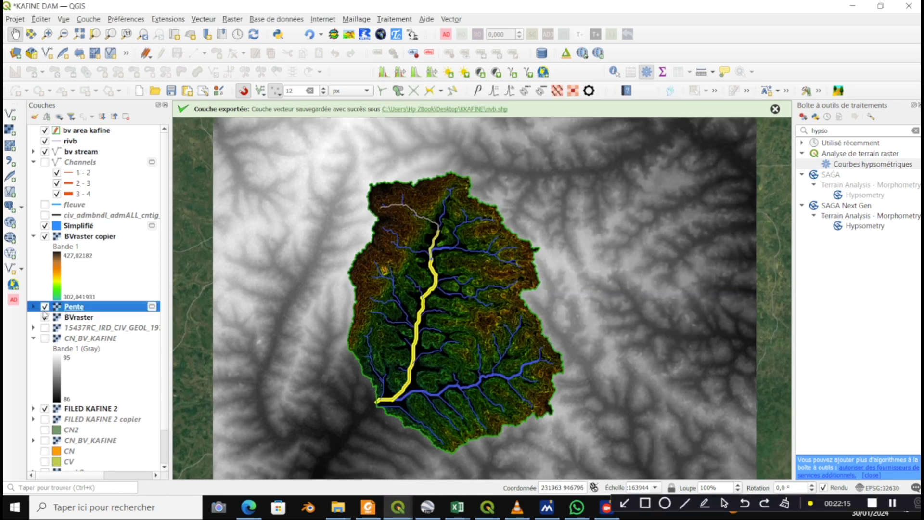
Look up the mean slope statistic in the Pente layer's properties information
click(33, 306)
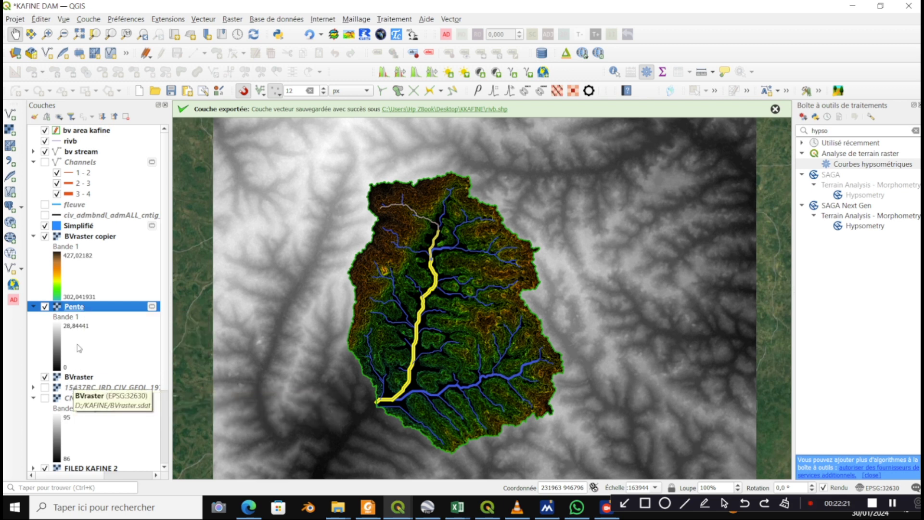
right_click(97, 308)
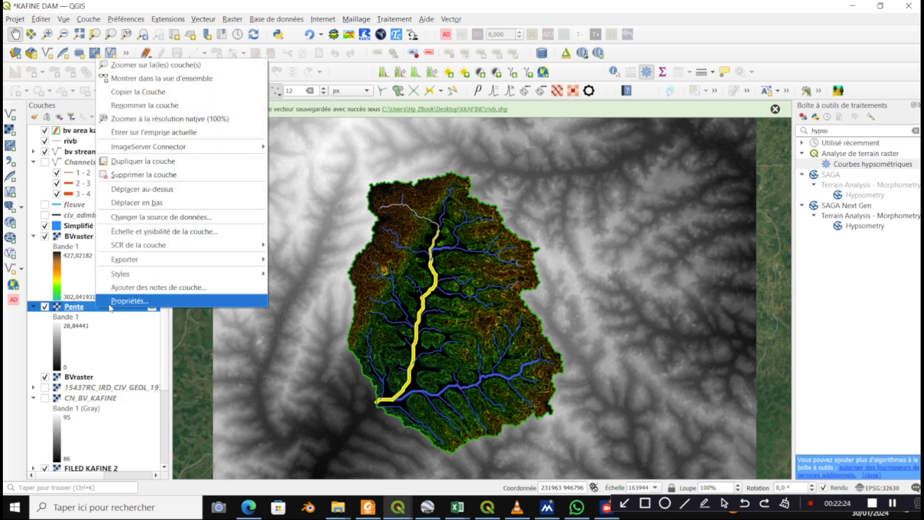
click(123, 301)
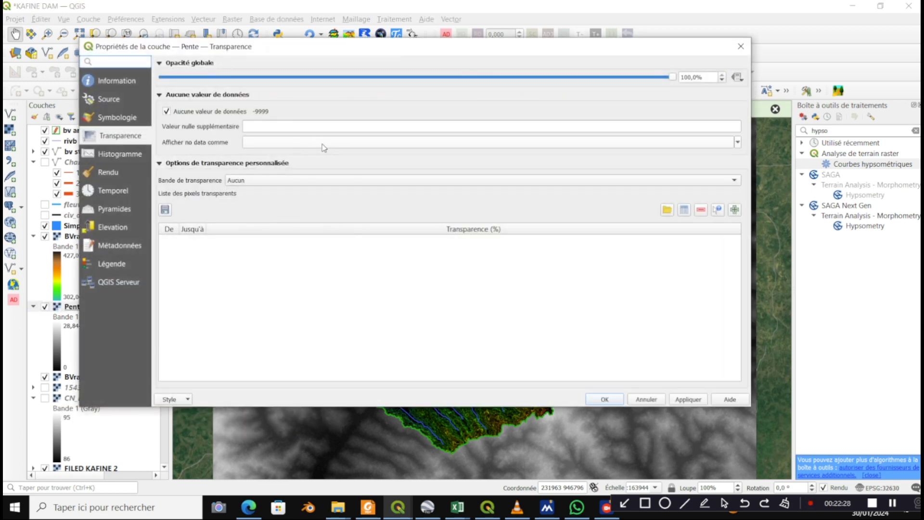
click(114, 81)
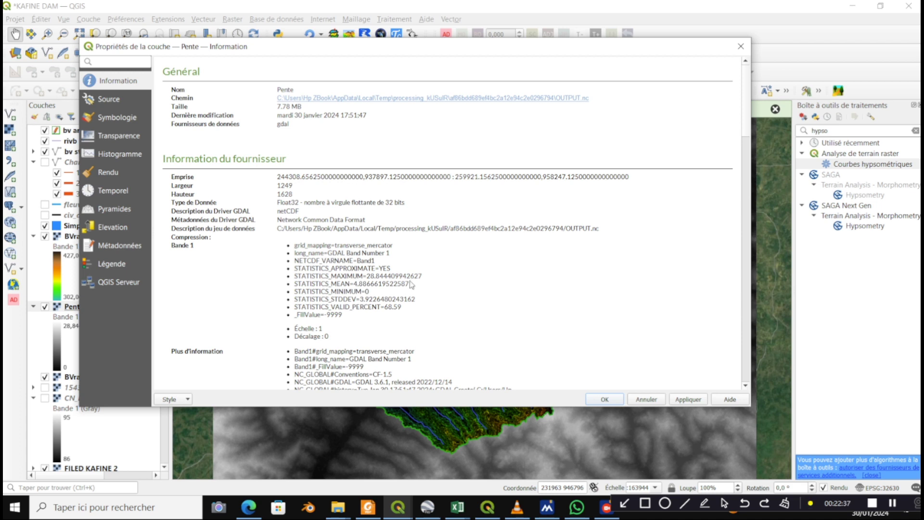
drag(410, 283, 356, 284)
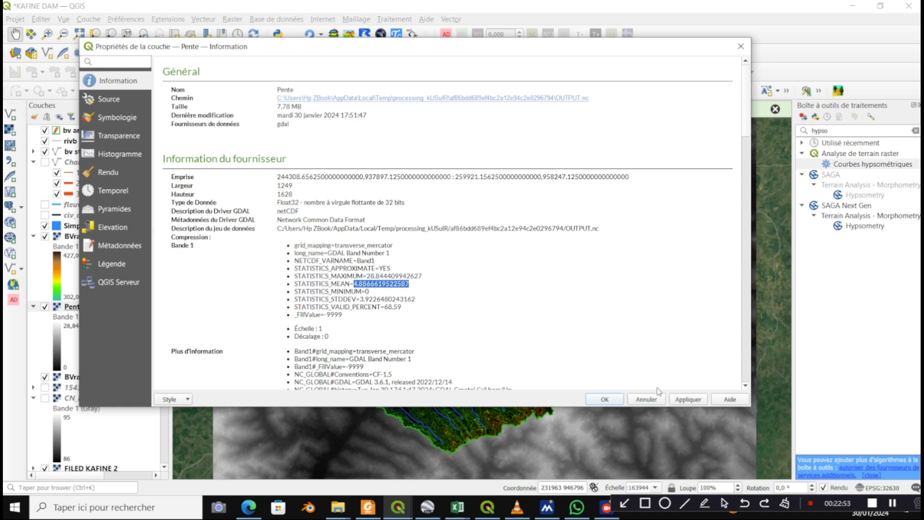
click(605, 400)
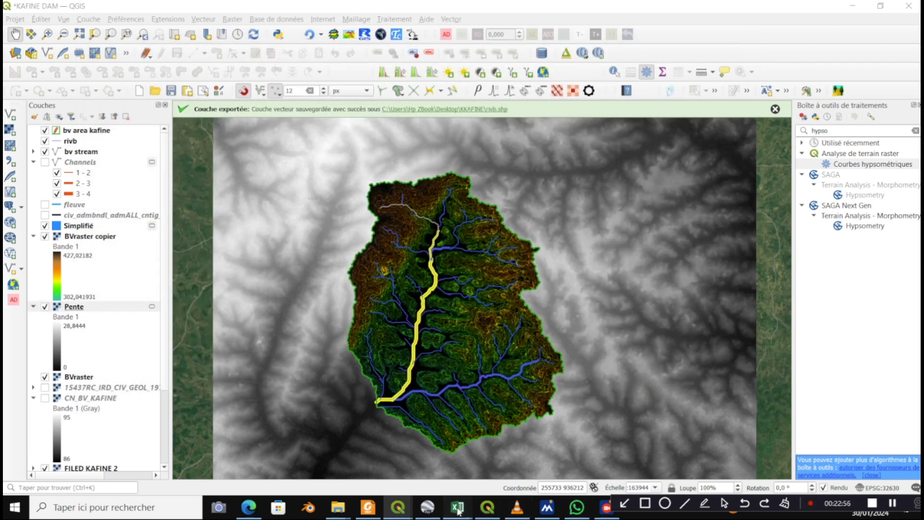
Switch to the hypsom workbook in Excel and set the Pente moyenne du bassin value in L19 to 0,049
click(457, 508)
text(9)
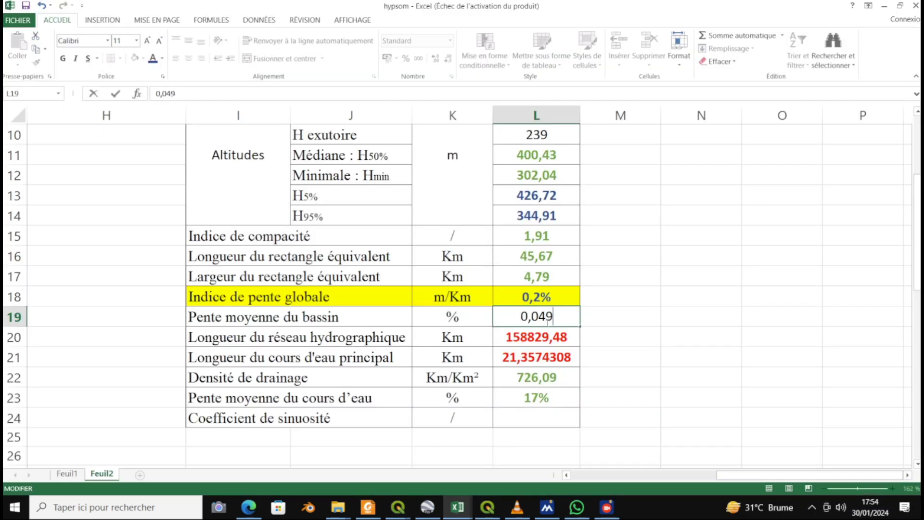
click(526, 337)
click(521, 316)
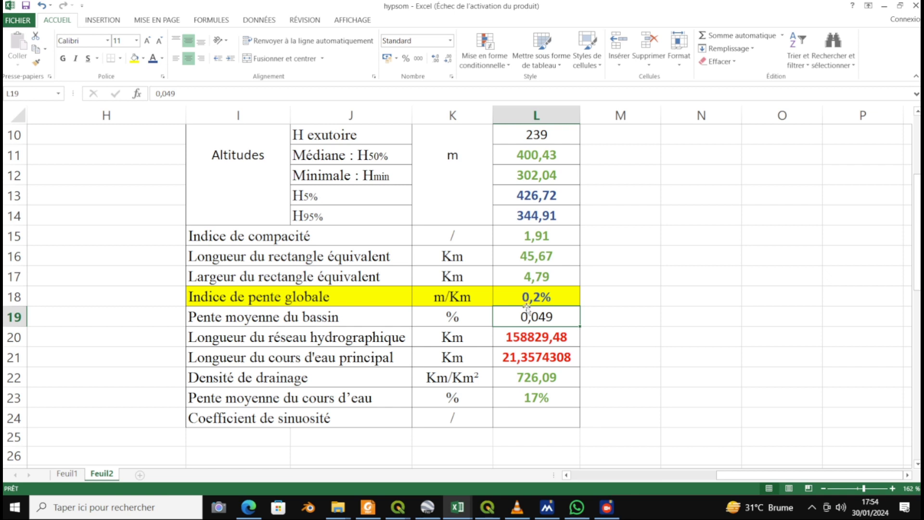
Copy the Largeur du rectangle équivalent value's formatting from L17 onto L19 and return to the KAFINE DAM project in QGIS
click(528, 280)
click(35, 61)
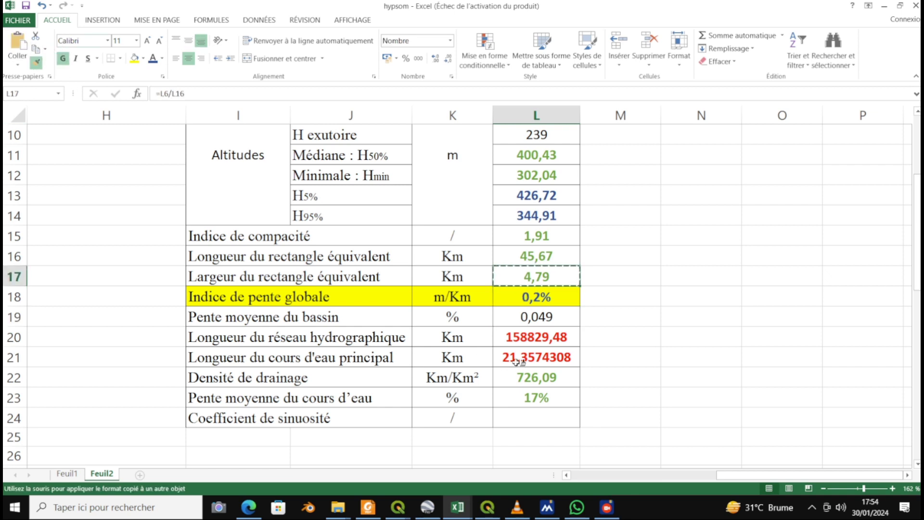
click(522, 316)
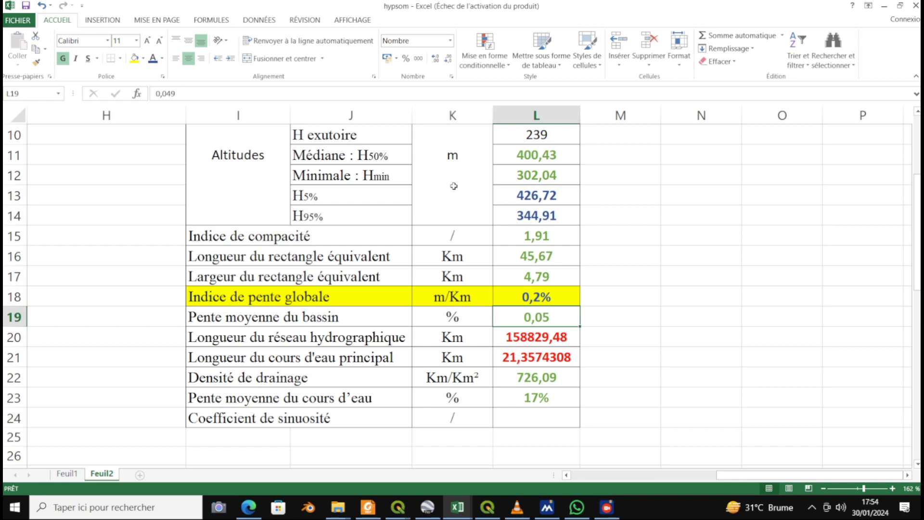
click(887, 7)
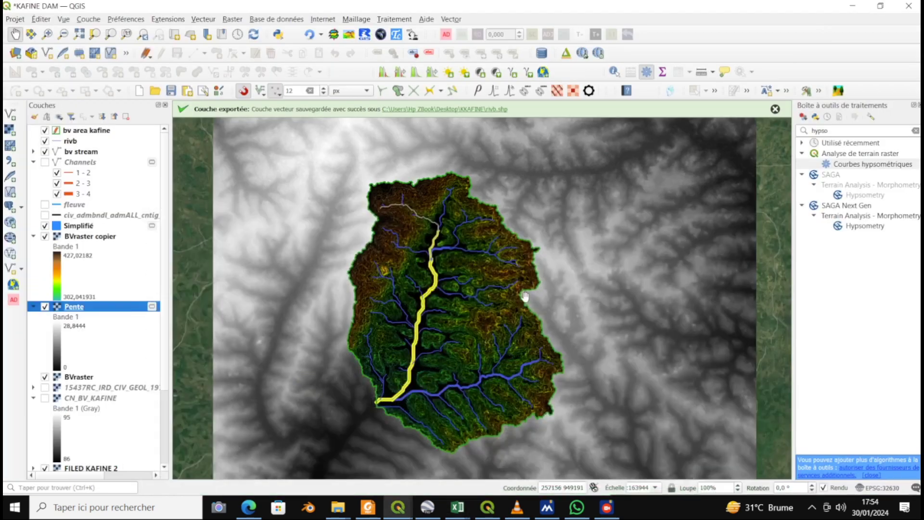